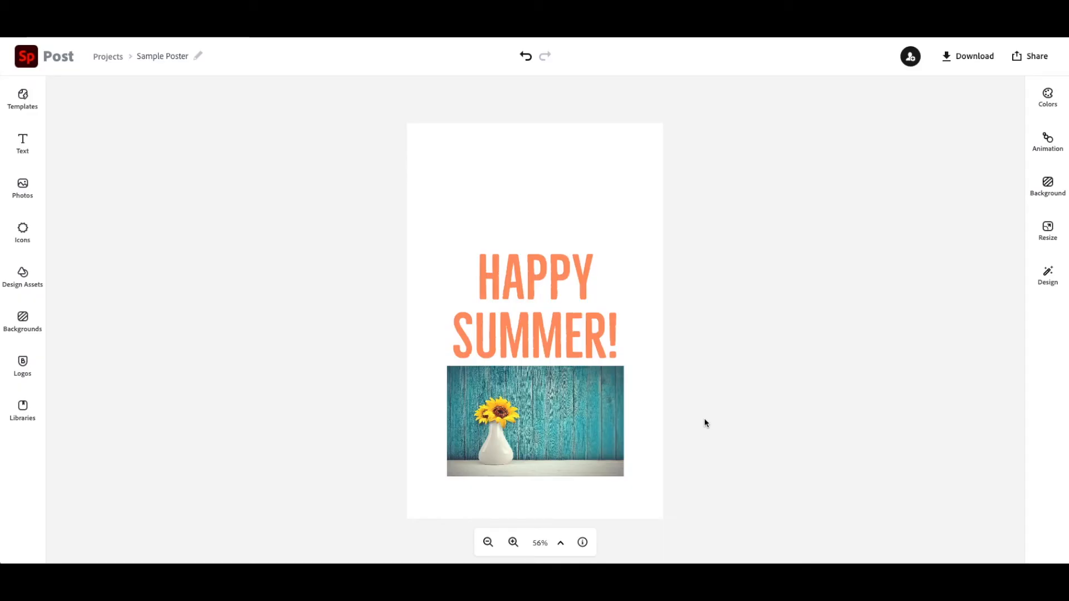
Move the vase photo slightly lower below the HAPPY SUMMER! heading and shrink it a little
left_click(569, 418)
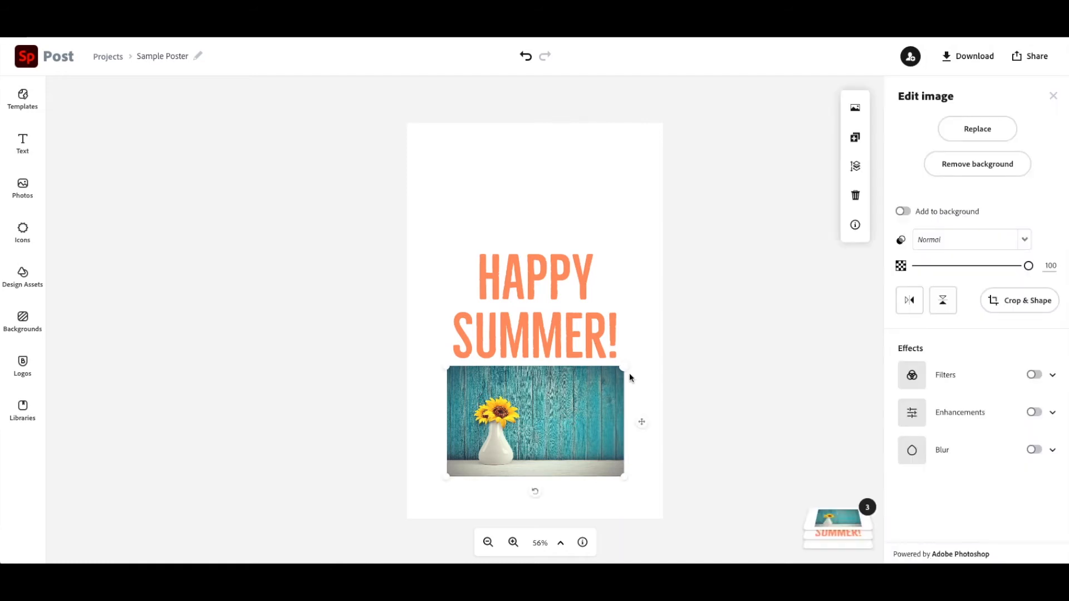
left_click_drag(570, 417, 538, 432)
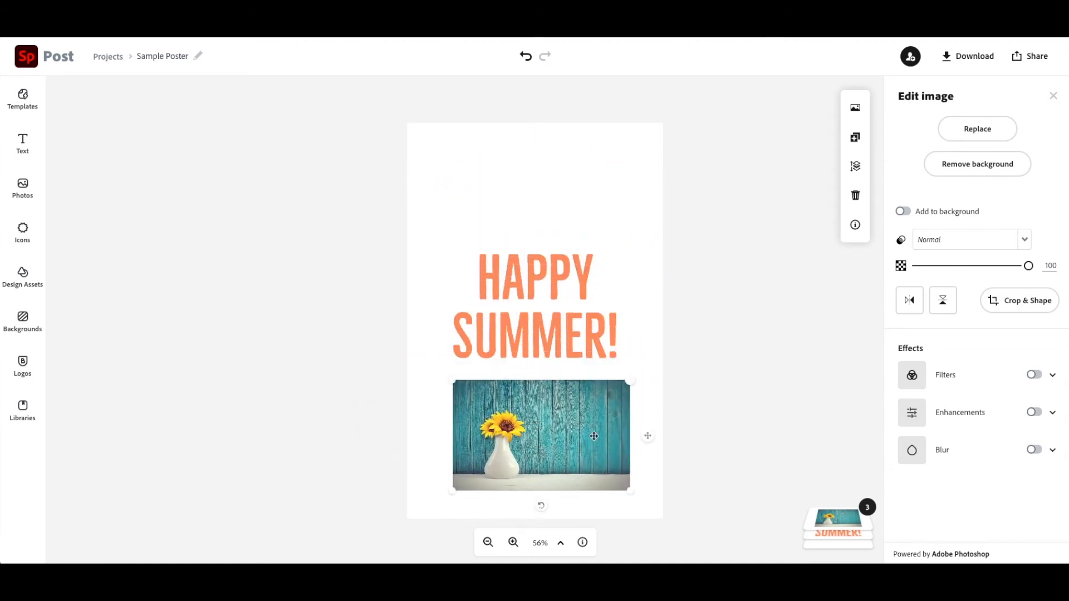
mouse_move(540, 507)
left_mouse_down()
mouse_move(575, 451)
mouse_move(568, 512)
mouse_move(542, 514)
left_mouse_up()
mouse_move(630, 382)
left_mouse_down()
mouse_move(671, 351)
mouse_move(606, 390)
mouse_move(623, 378)
left_mouse_up()
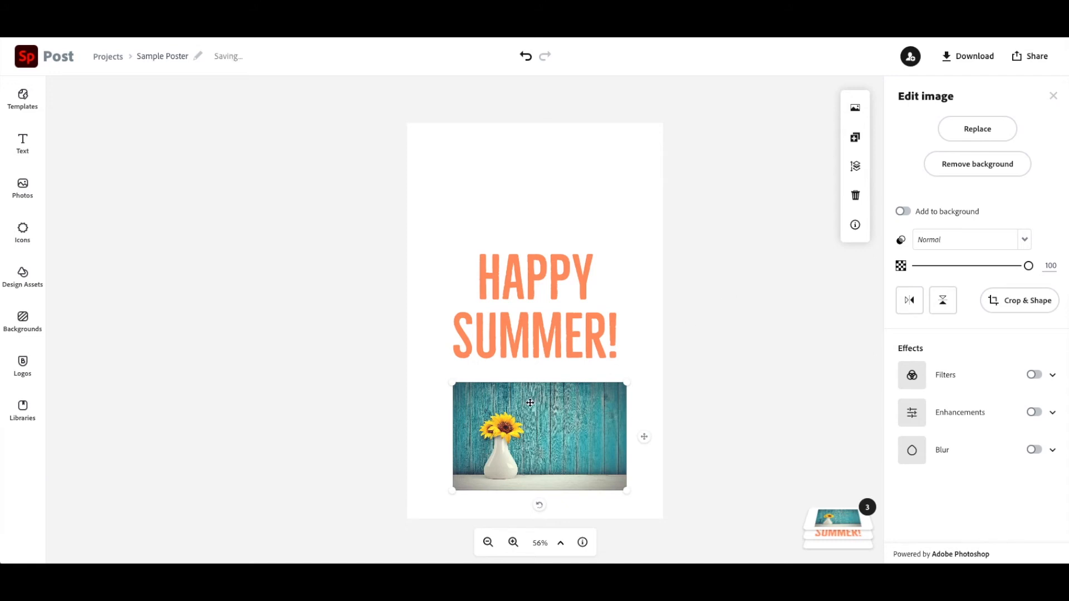
Move the vase photo up over the word SUMMER! and send it behind the text
left_click_drag(529, 410, 532, 355)
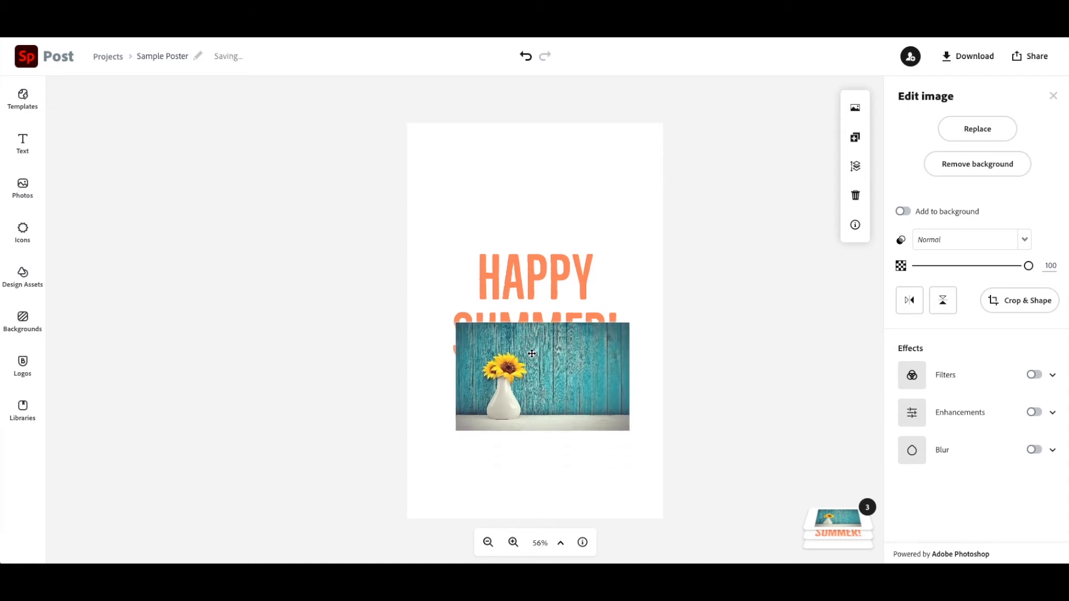
left_click(856, 166)
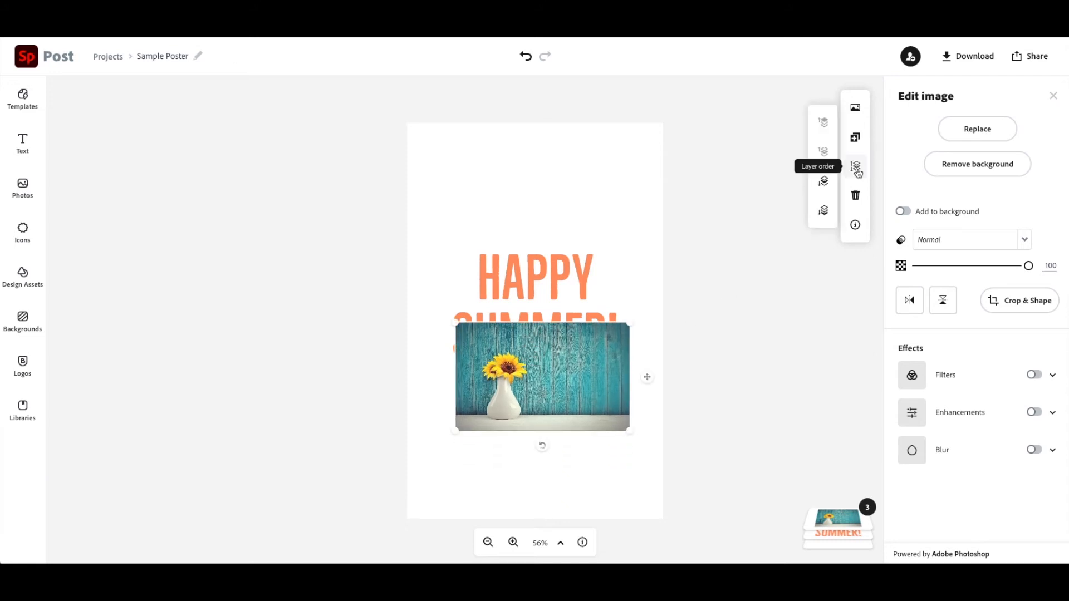
left_click(822, 211)
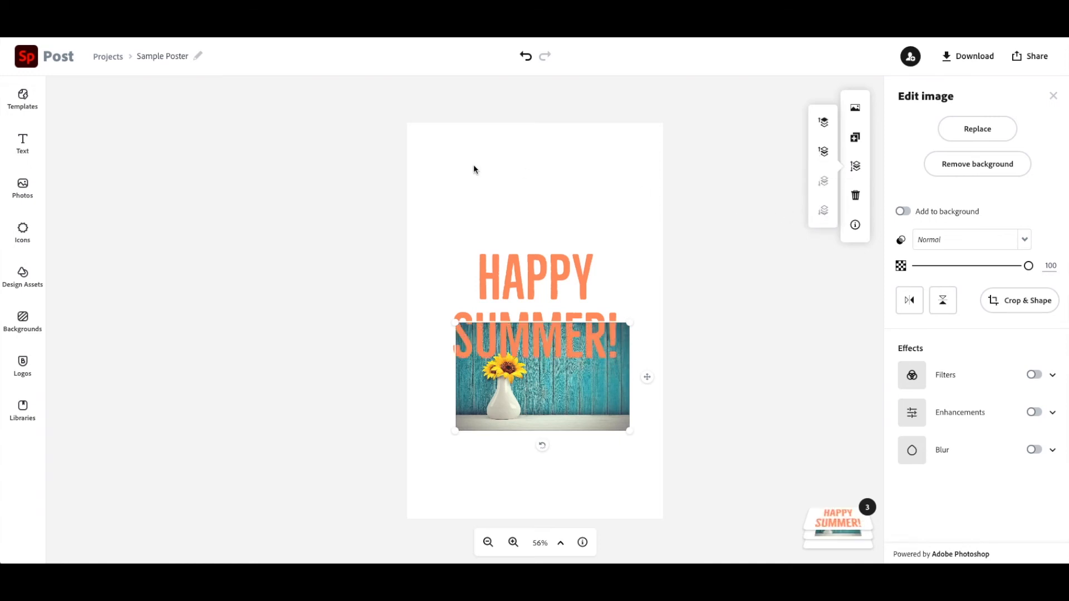
Make the vase photo the poster background and shift it so the vase sits in the right half
left_click(907, 214)
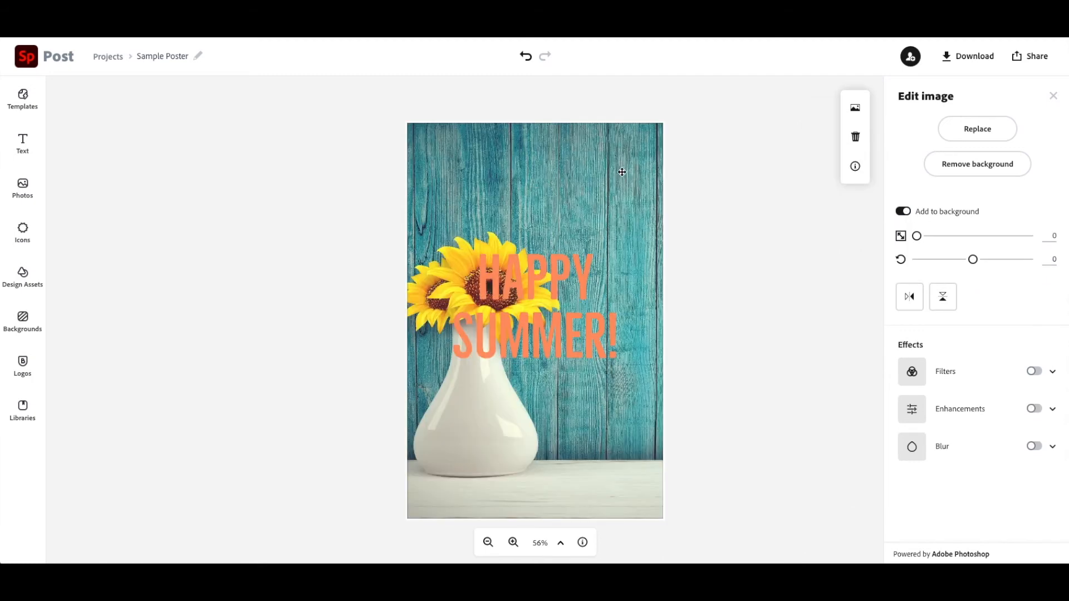
left_click_drag(575, 179, 669, 162)
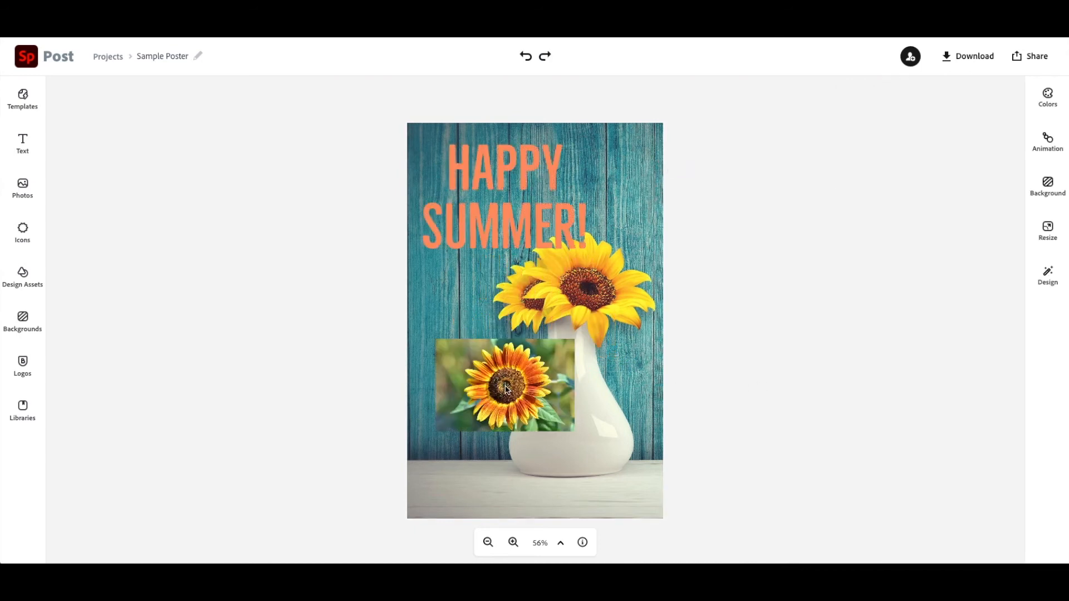
Try Multiply and Screen blending, lower opacity and a horizontal flip on the small sunflower photo, restoring Normal blending and 100 opacity
left_click(507, 388)
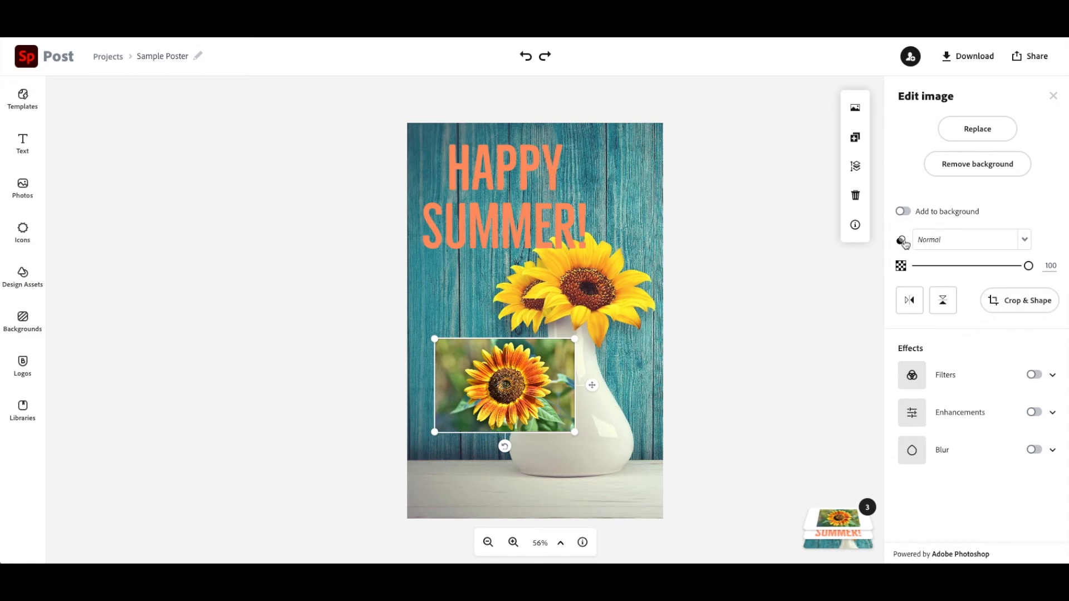
left_click(945, 244)
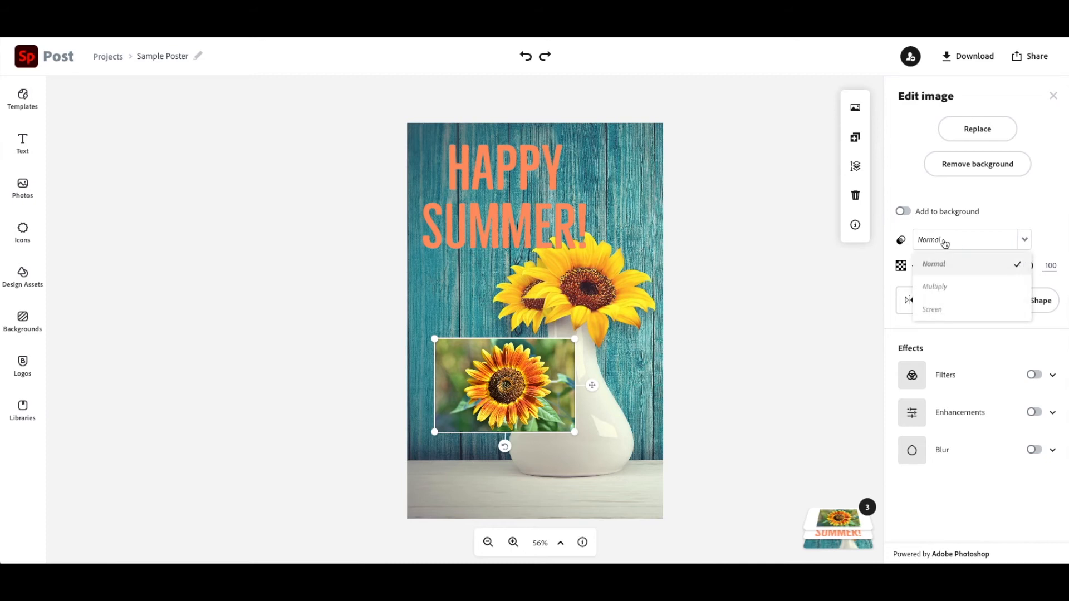
left_click(945, 287)
left_click(949, 244)
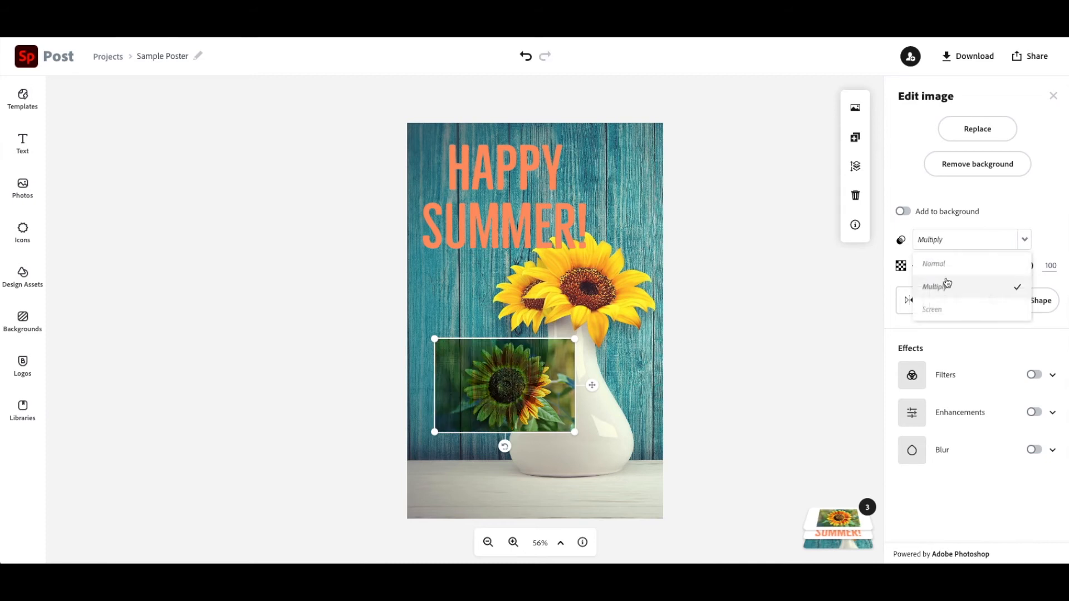
left_click(937, 311)
left_click(945, 243)
left_click(944, 265)
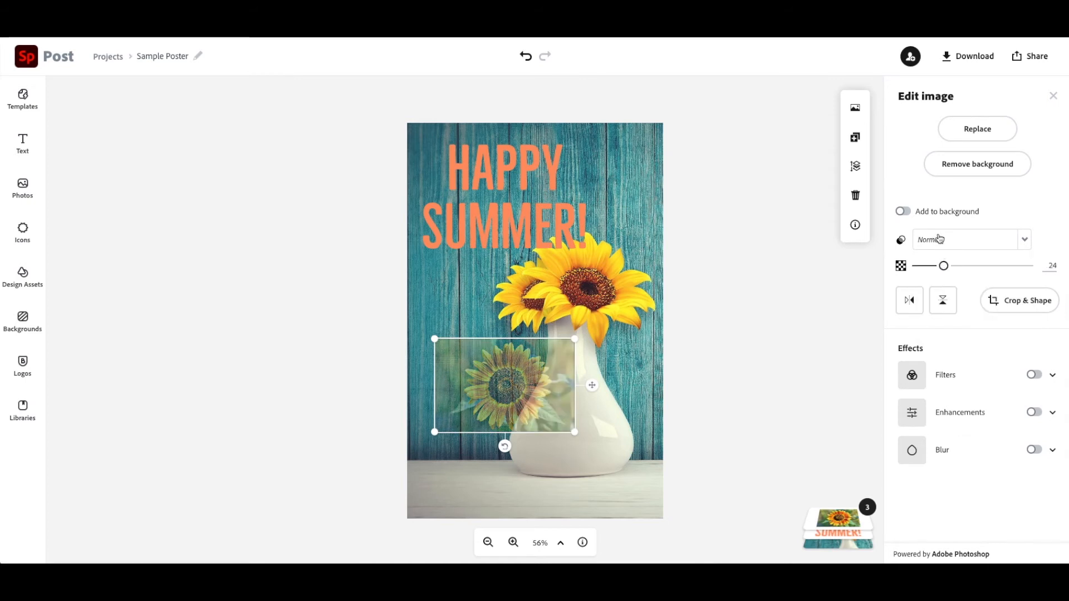
left_click_drag(943, 265, 1055, 265)
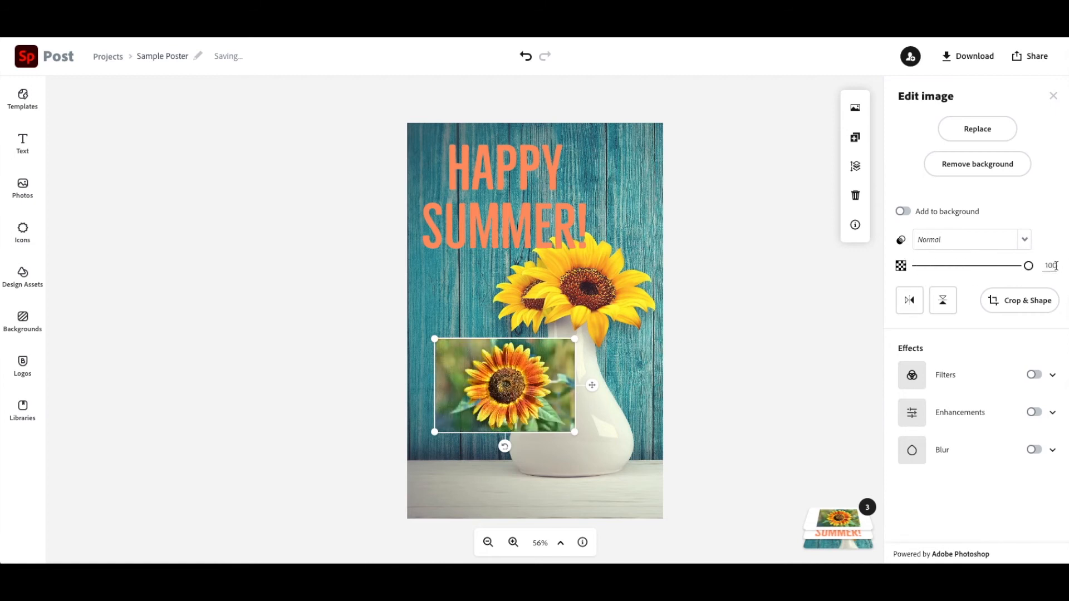
left_click(911, 303)
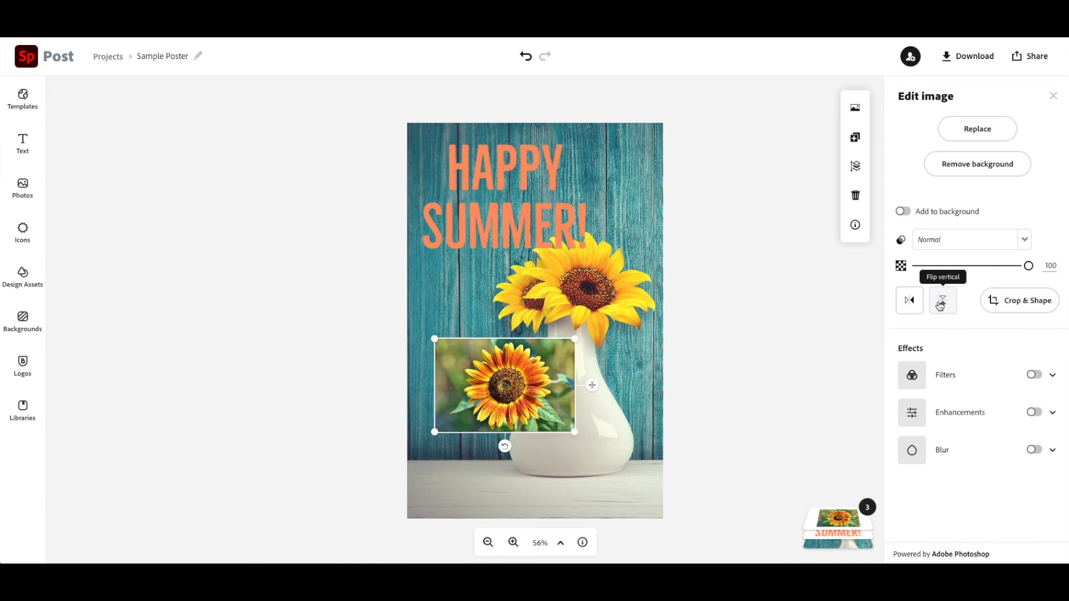
Crop the small sunflower photo to a circle shape and apply the crop
left_click(1006, 304)
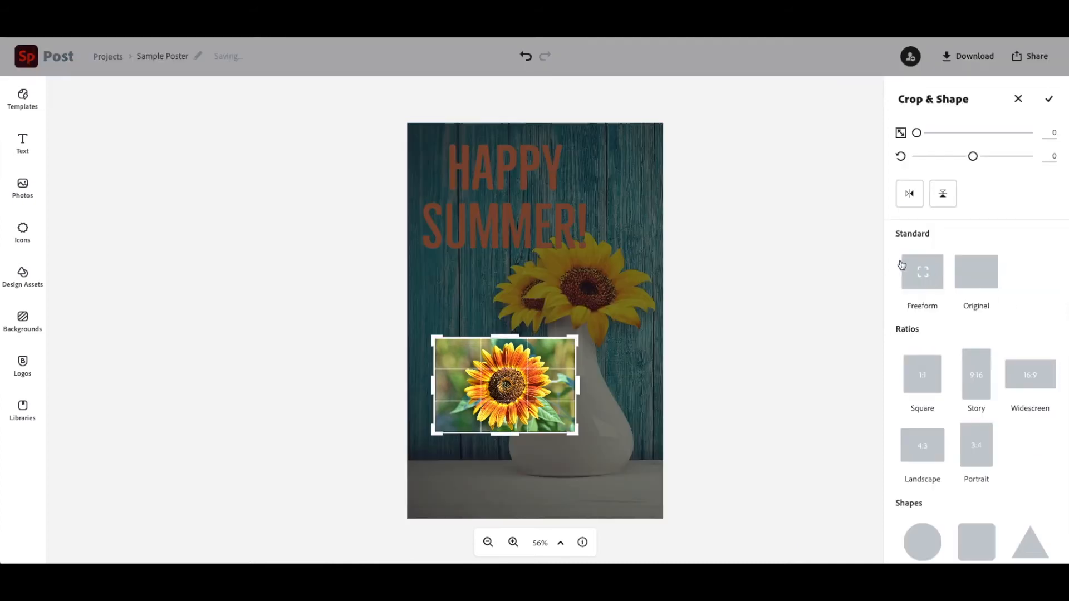
scroll(919, 393, "down", 3)
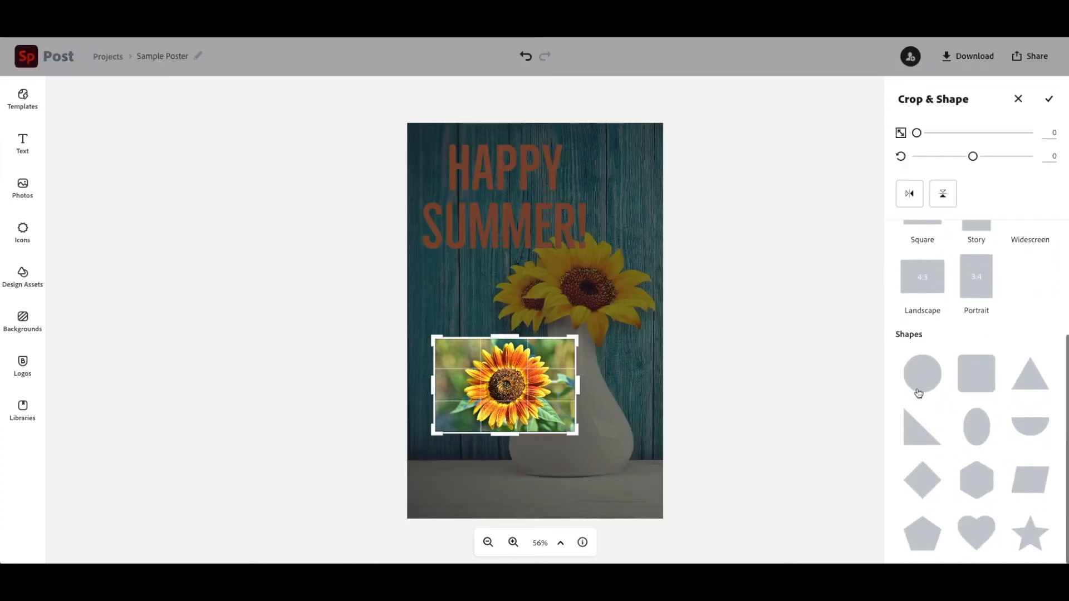
left_click(927, 380)
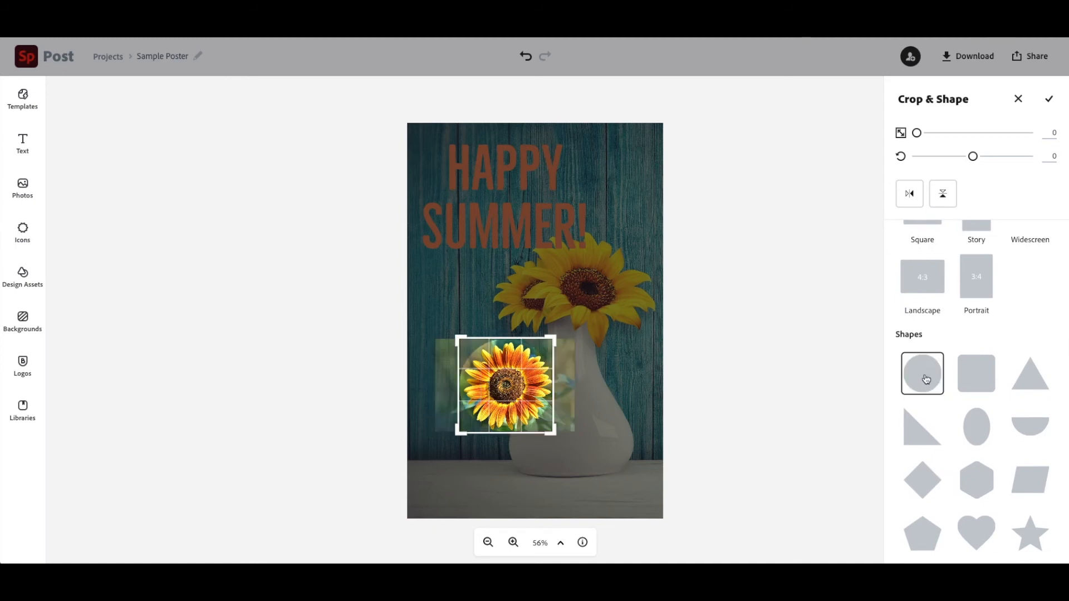
left_click(1046, 100)
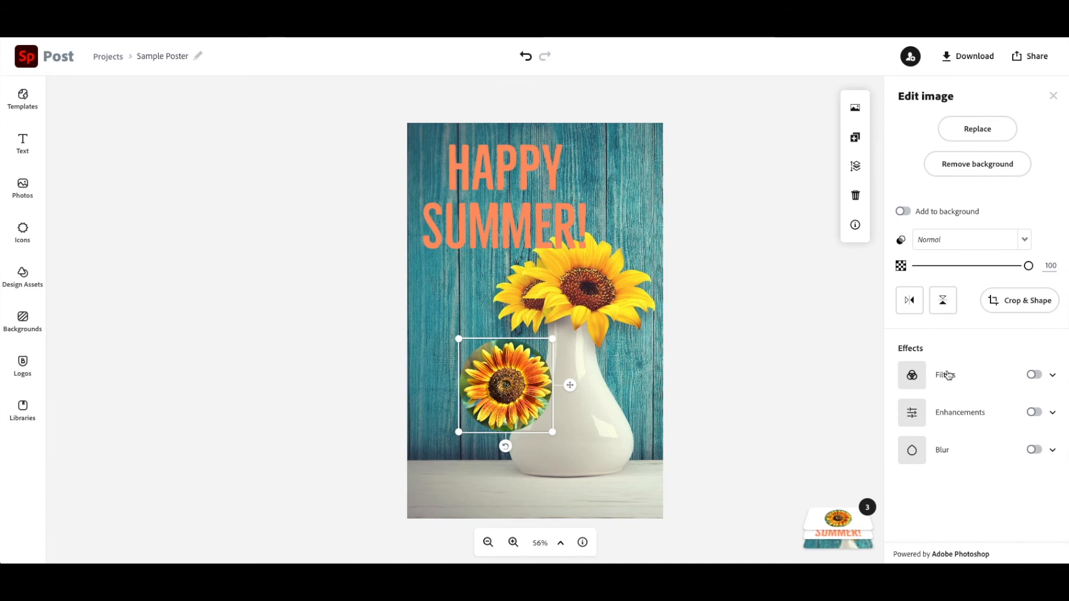
Try the Duotone, Grayscale and Colorize filters on the circular sunflower photo
left_click(1054, 376)
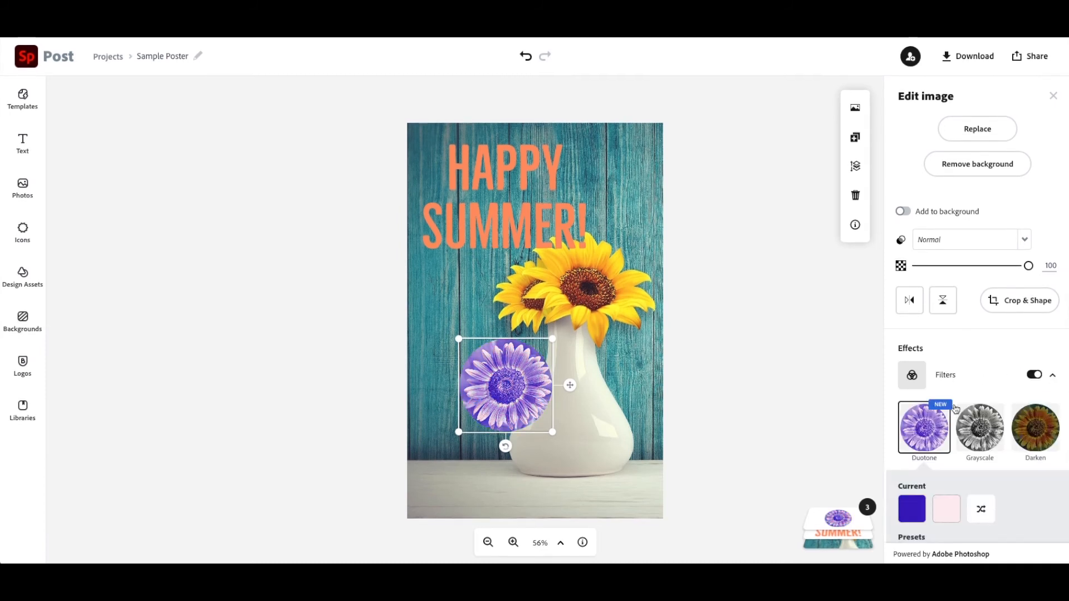
scroll(951, 409, "down", 3)
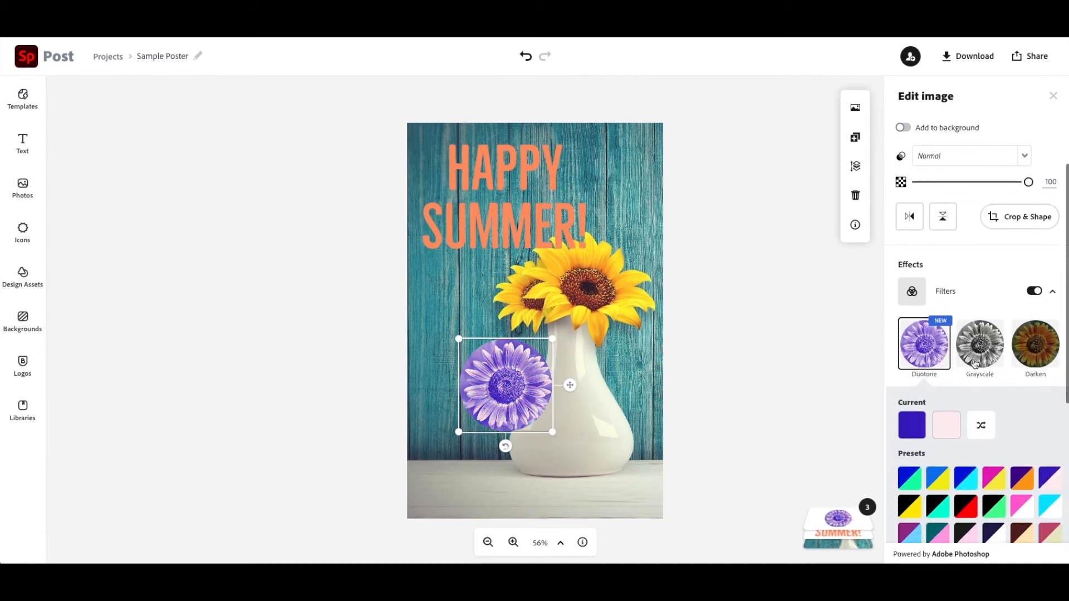
left_click(976, 361)
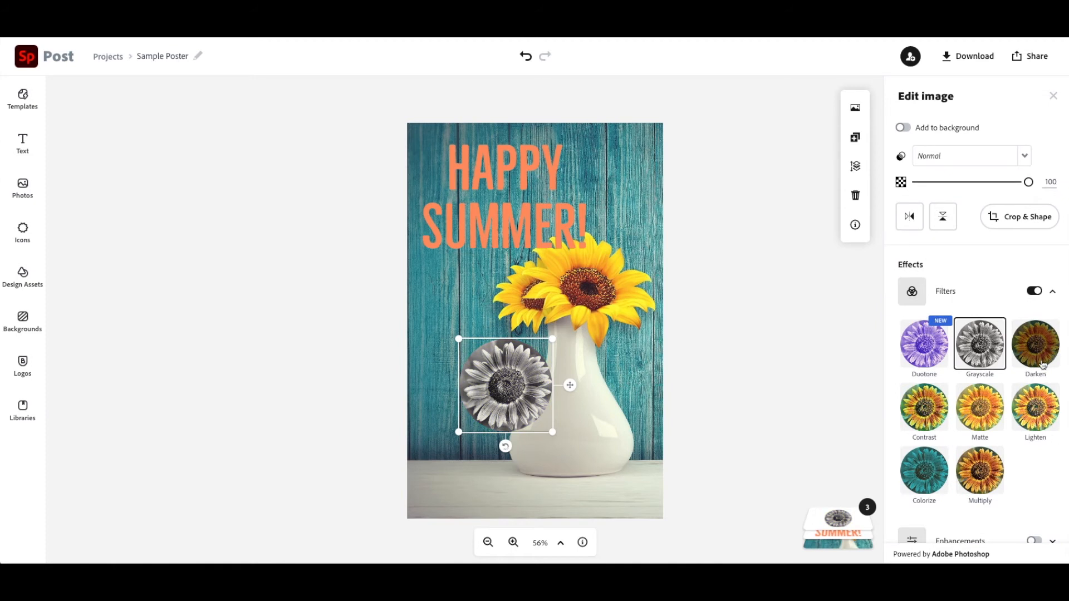
left_click(929, 472)
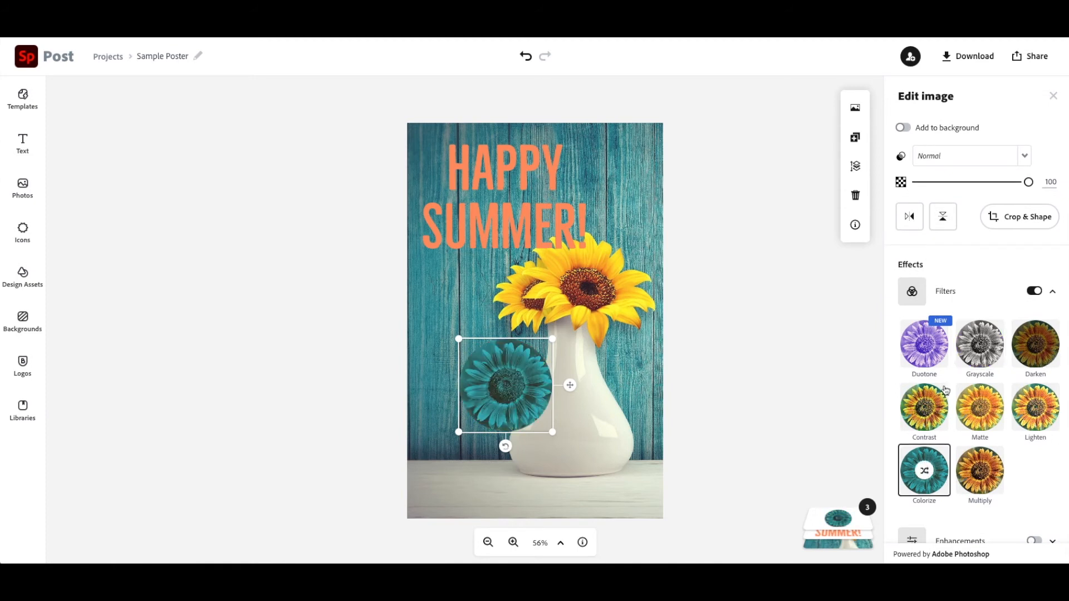
left_click(1054, 292)
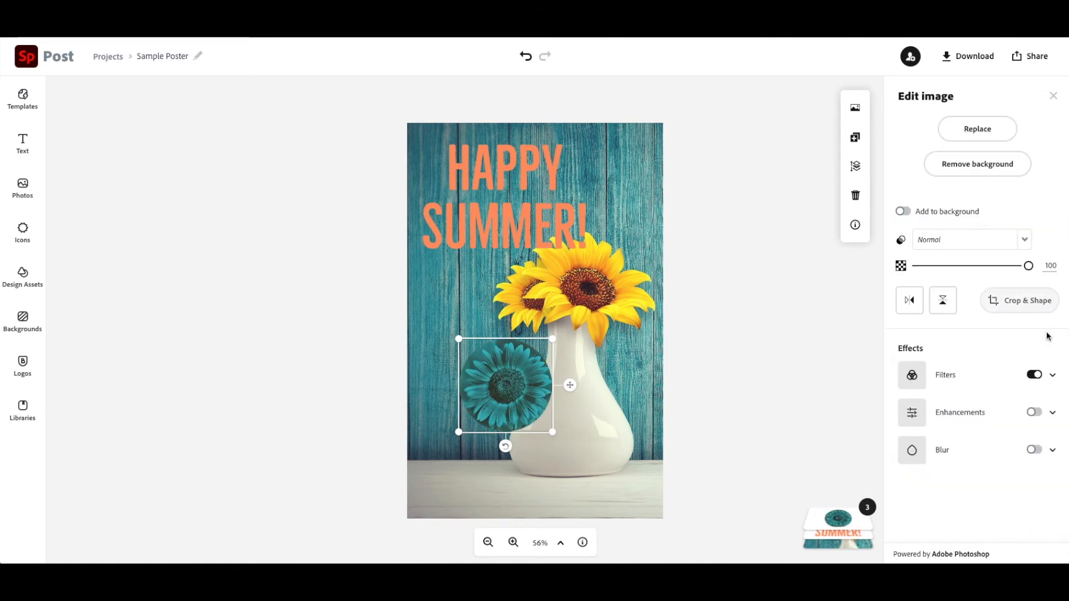
Turn on enhancements for the circular sunflower photo with brightness at 50, and turn off its filter
left_click(1053, 415)
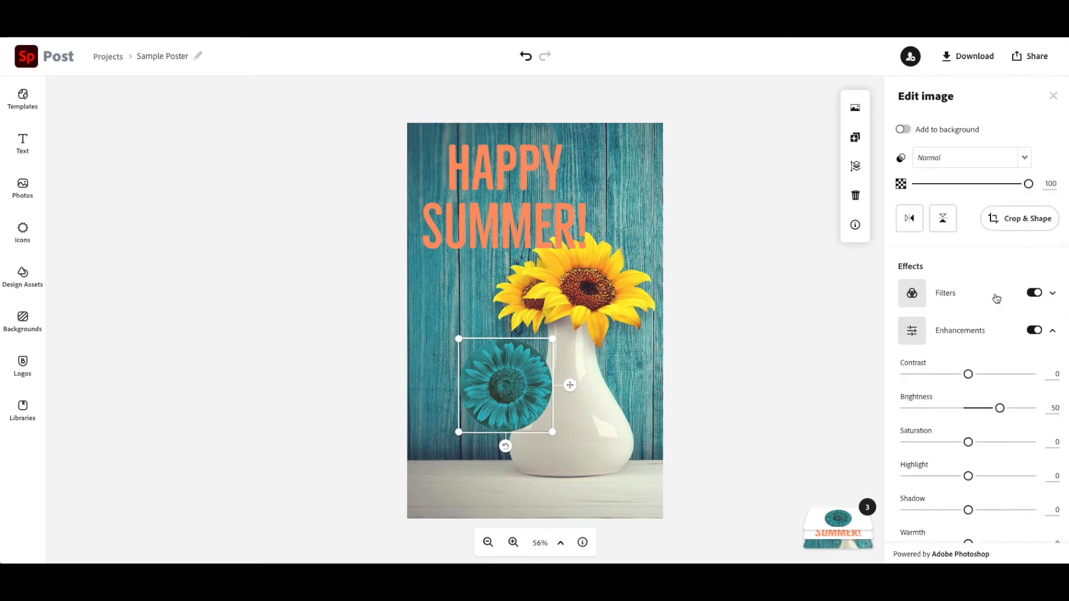
left_click(1034, 293)
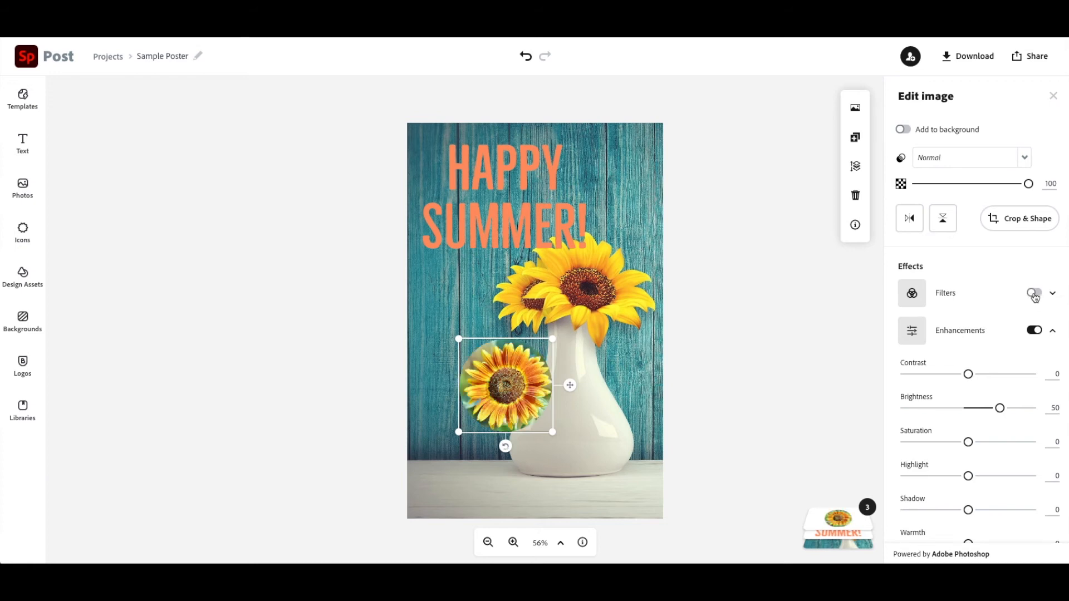
left_click(1034, 294)
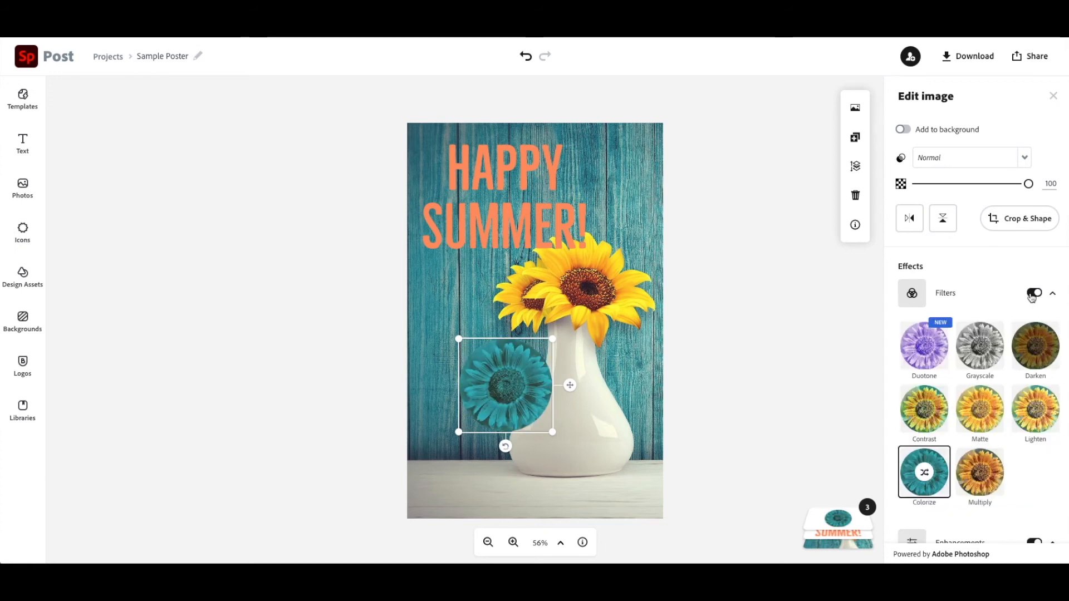
left_click(1033, 293)
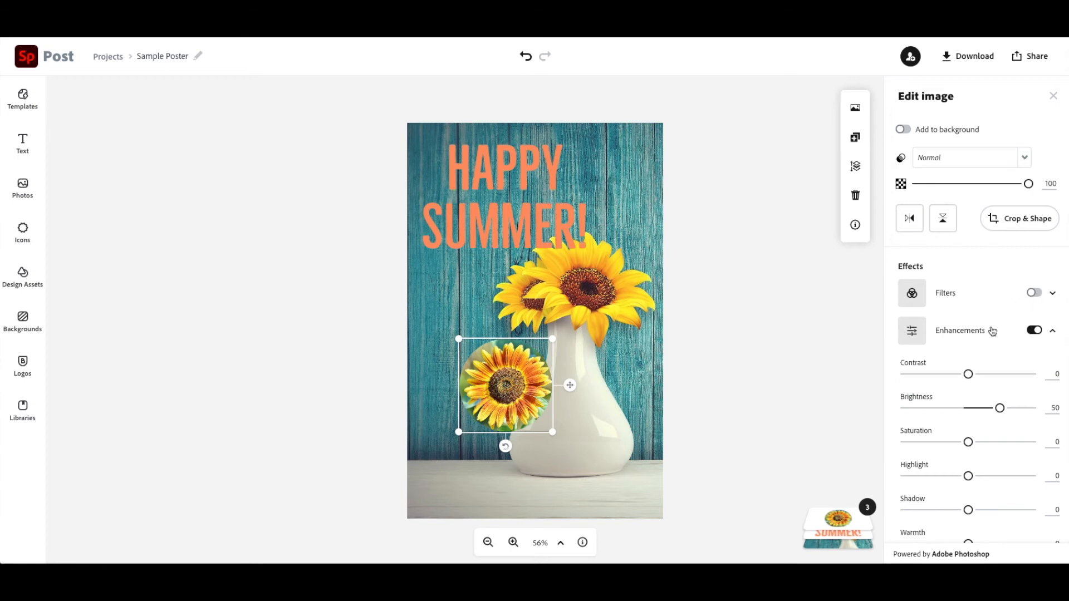
Review the enhancement settings, try the Blur effect on the circular sunflower photo and switch the blur off
scroll(990, 329, "down", 3)
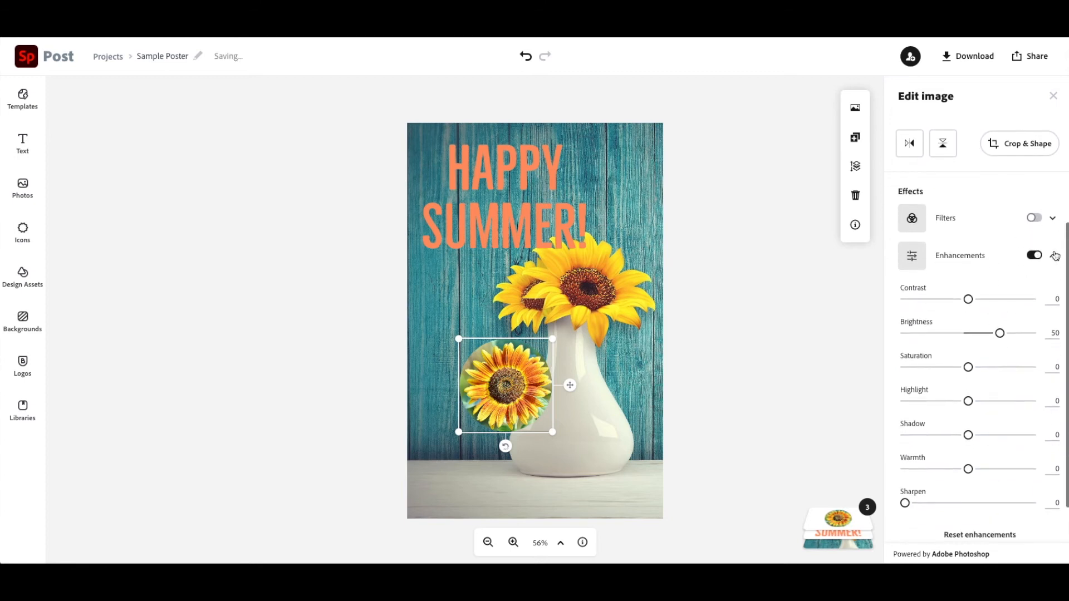
left_click(1052, 255)
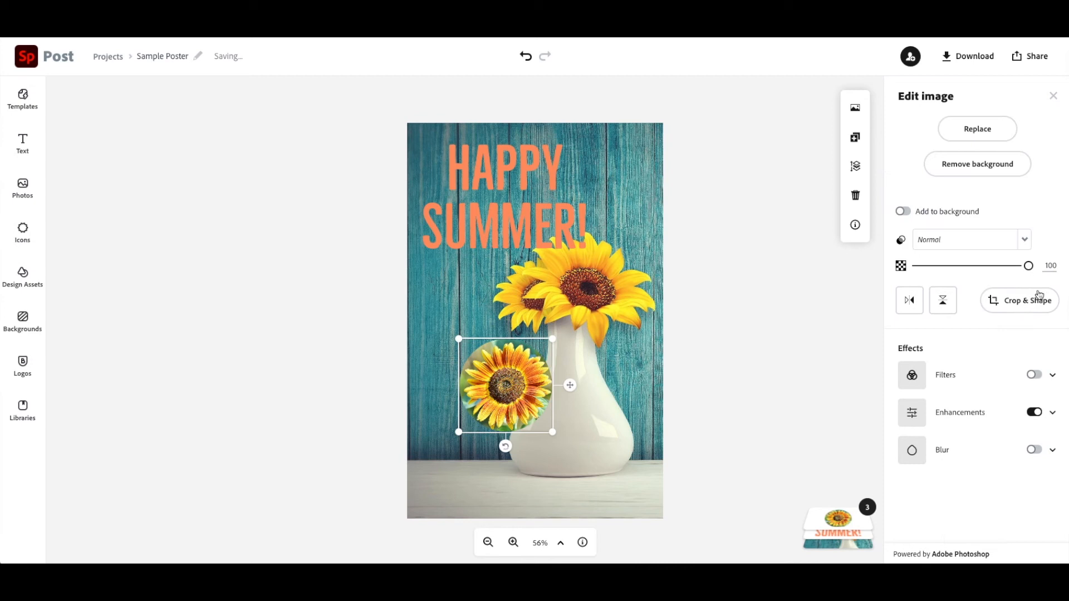
left_click(1052, 451)
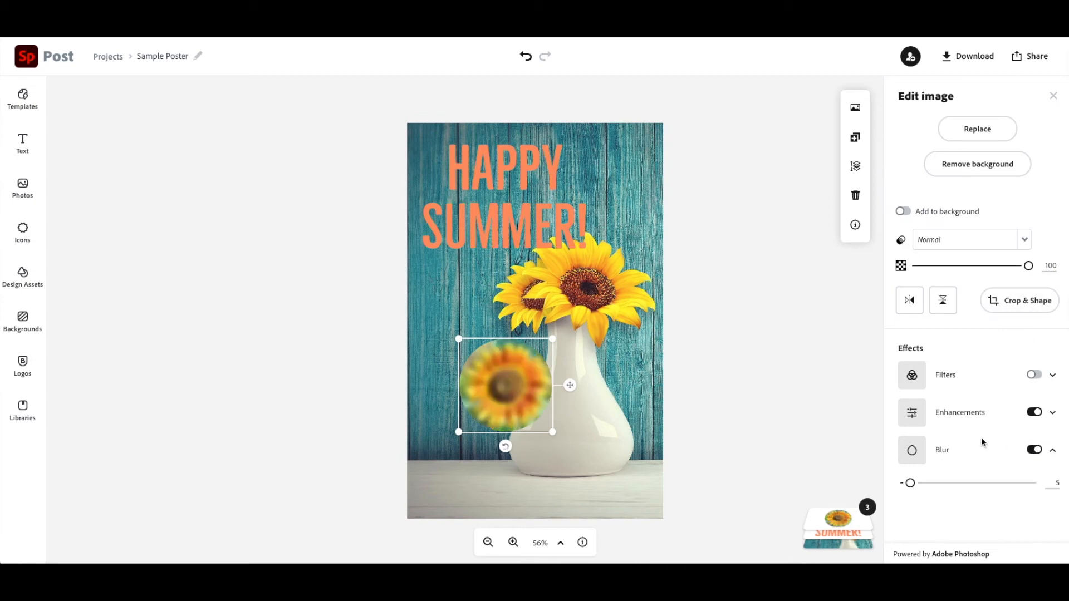
left_click(1033, 451)
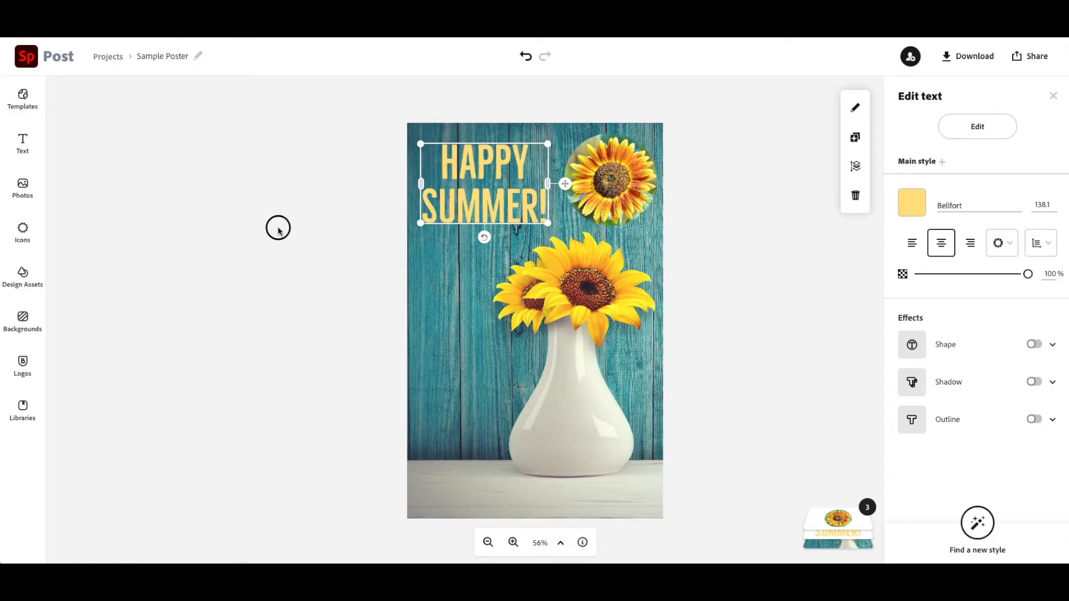
Deselect the heading and search the icon library for "flower"
left_click(279, 229)
left_click(23, 231)
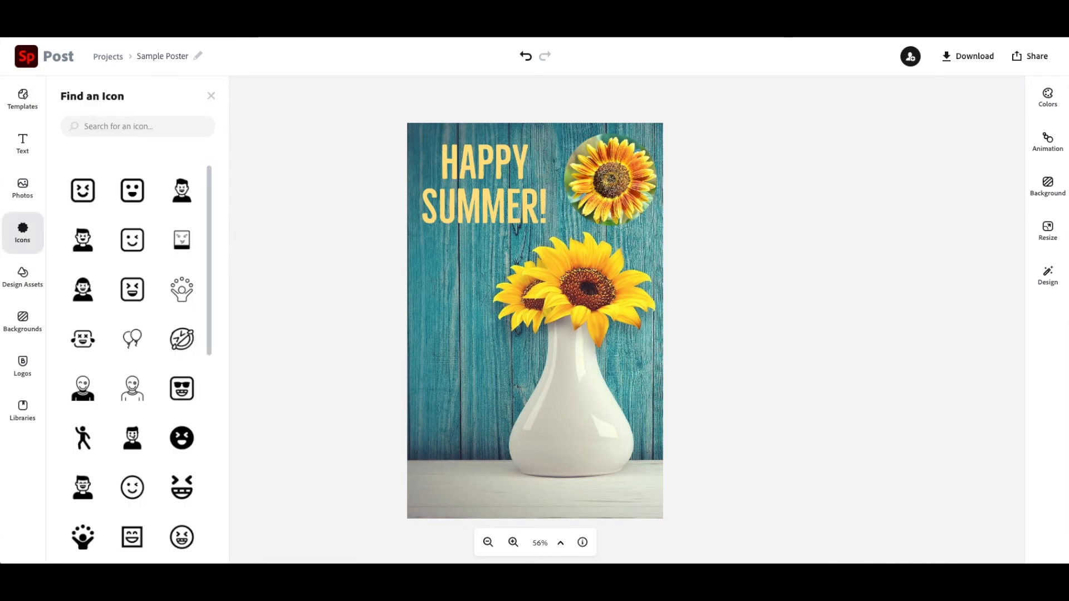
type("flower")
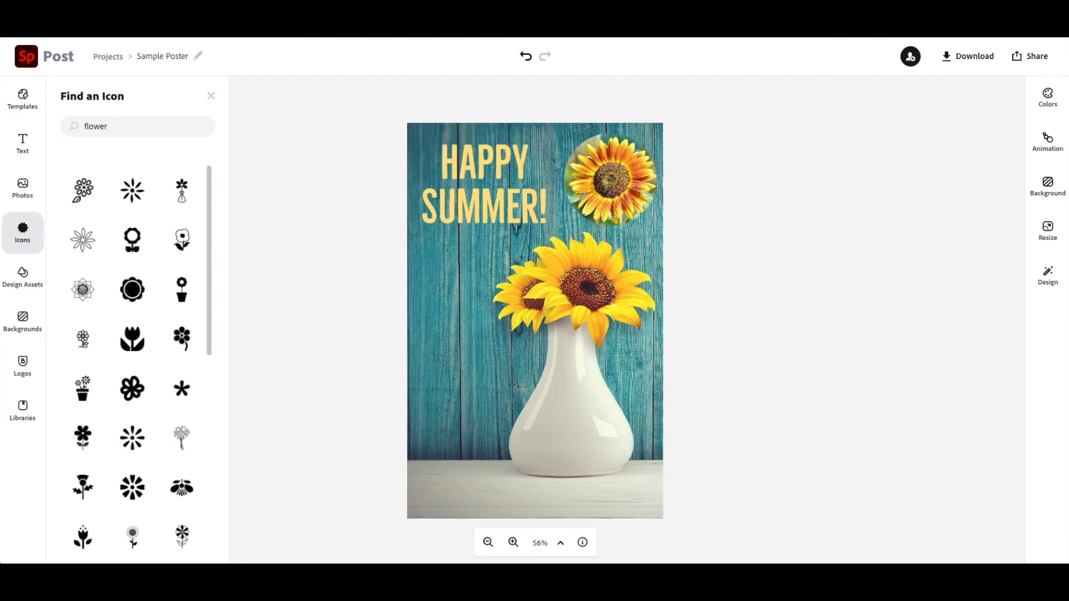
Search the icon library for "rectangle" and choose a wide solid black rectangle for the poster
key("BackSpace")
key("BackSpace")
key("BackSpace")
type("r")
type("exc")
key("BackSpace")
type("ctangle")
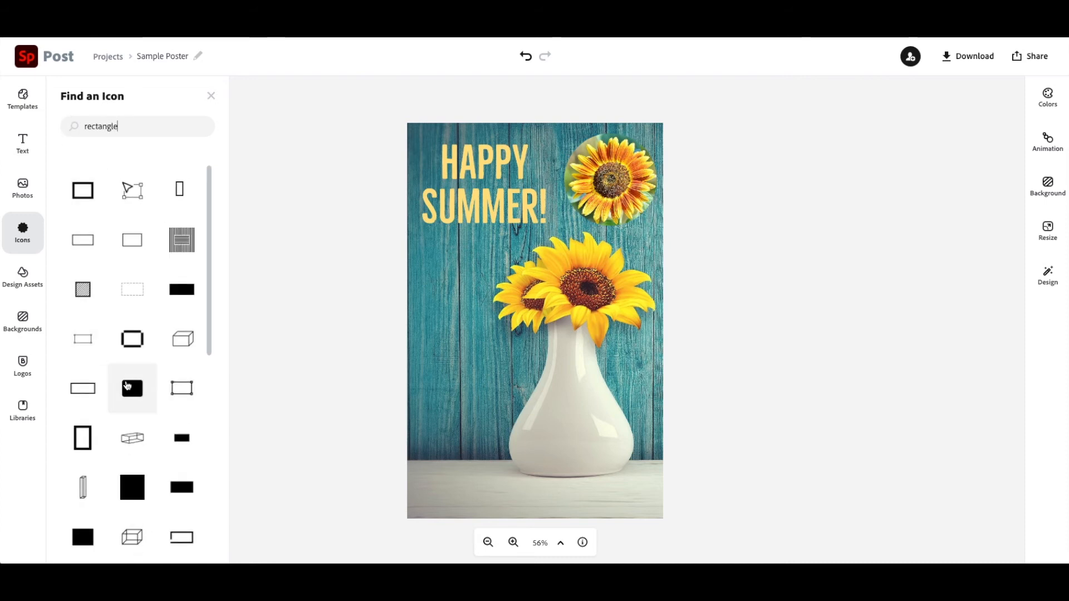
left_click(182, 494)
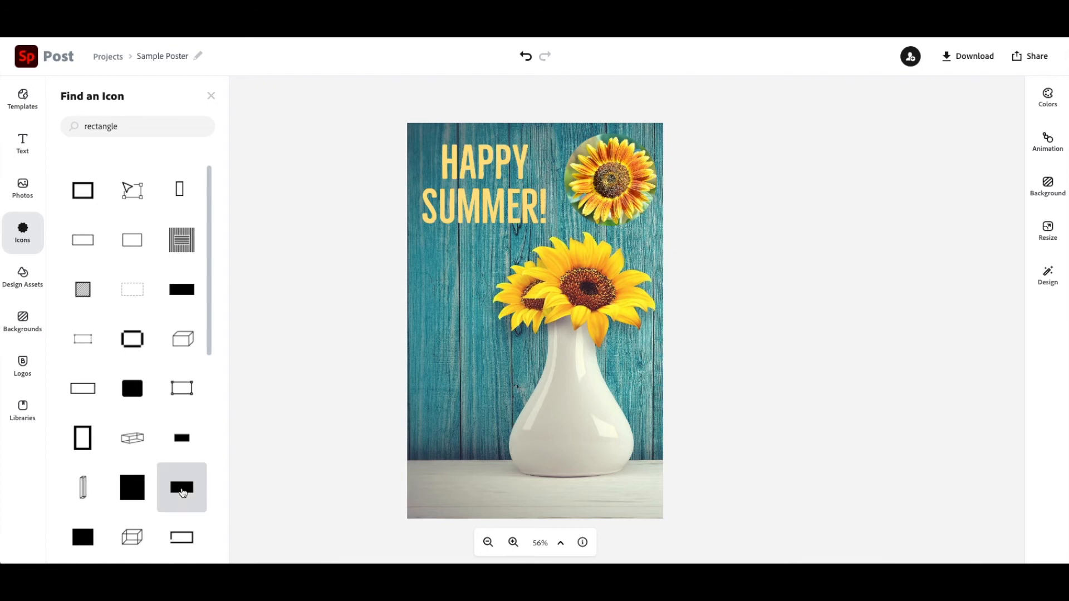
Recolor the orange rectangle on the poster with the off-white #F7F6F1 from the current palette
left_click(337, 439)
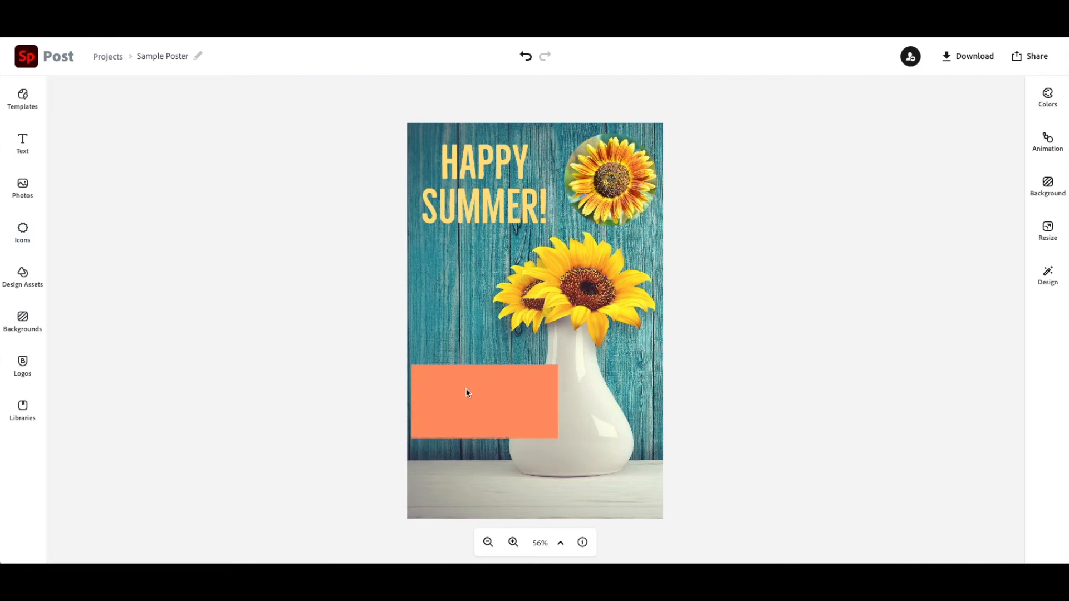
left_click(461, 390)
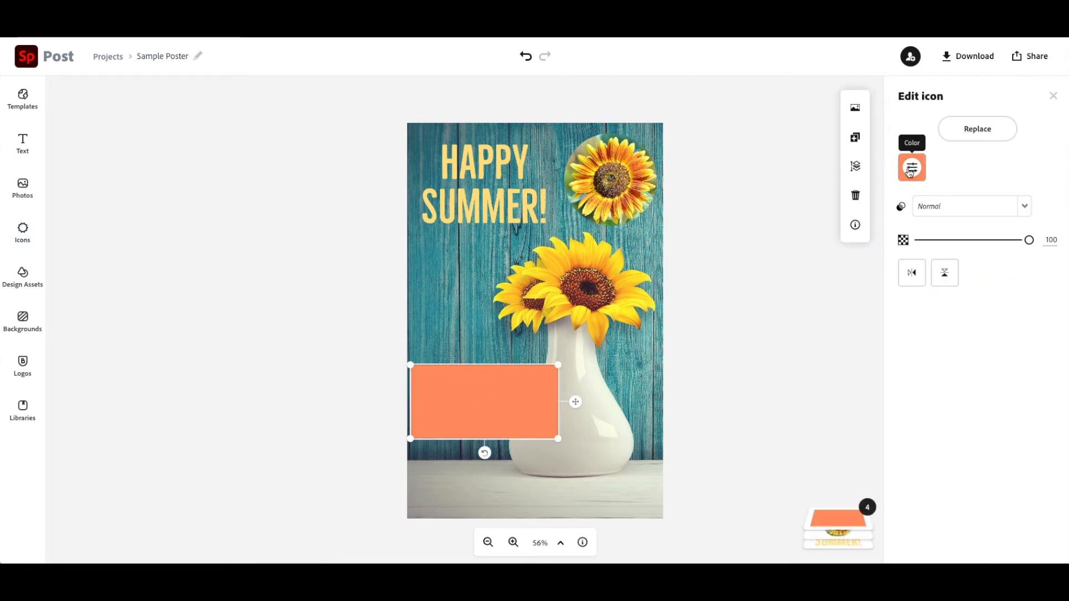
left_click(911, 167)
left_click(1014, 232)
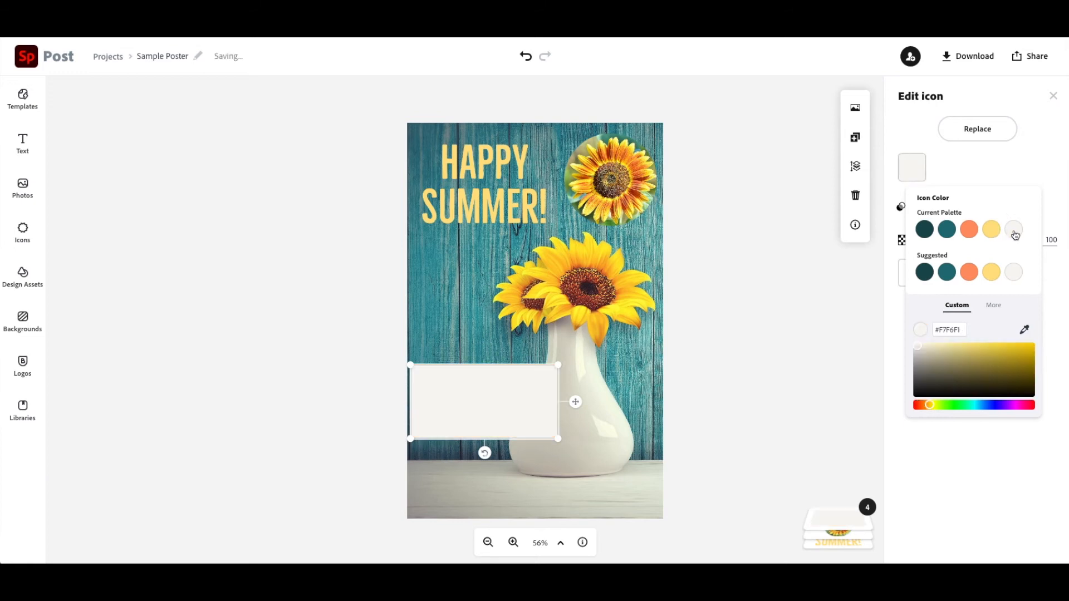
left_click(1054, 273)
Set the rectangle's opacity to 60 and make it a full-width banner across the poster's top
left_click_drag(1029, 240, 983, 240)
left_click_drag(467, 393, 461, 151)
left_click_drag(555, 198, 663, 243)
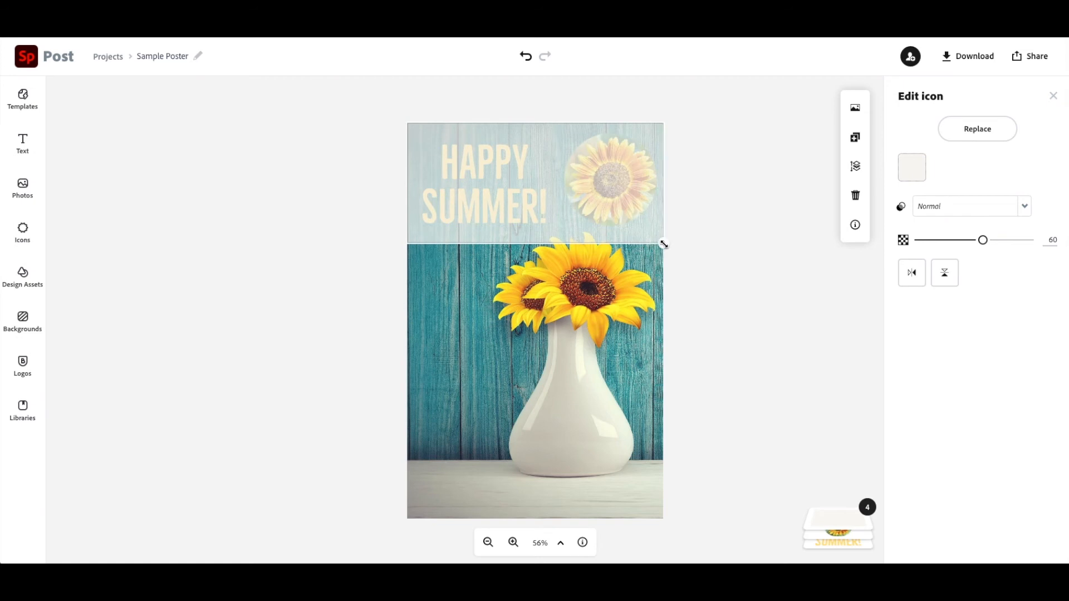
Send the banner behind the heading and the circular sunflower photo, and set its opacity to 77
left_click(860, 175)
left_click(822, 211)
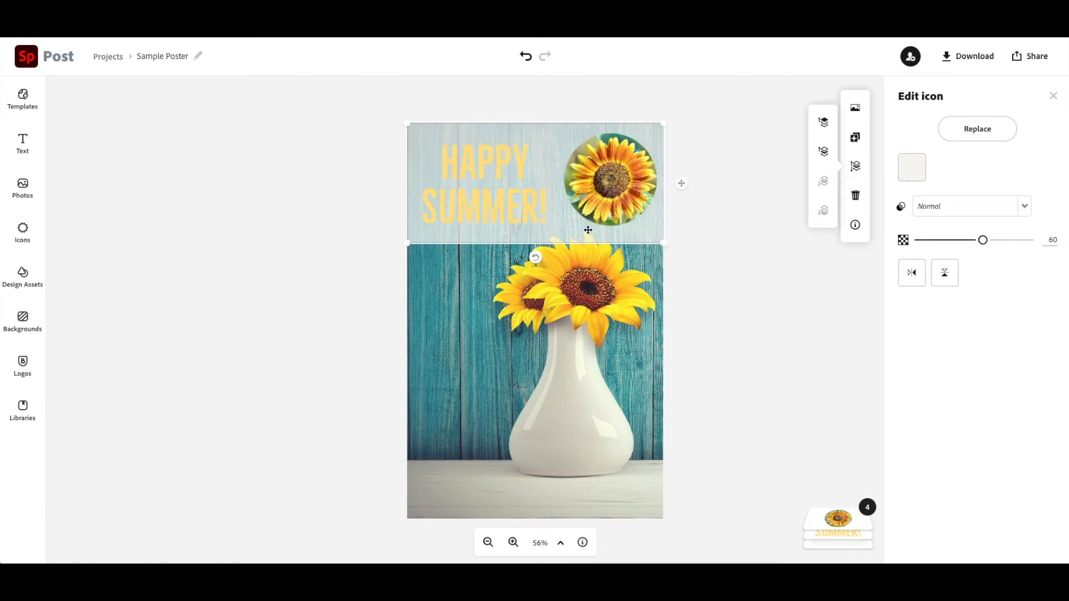
left_click_drag(984, 241, 1004, 246)
Change the HAPPY SUMMER! heading's text color to the dark teal of the current palette
left_click(501, 213)
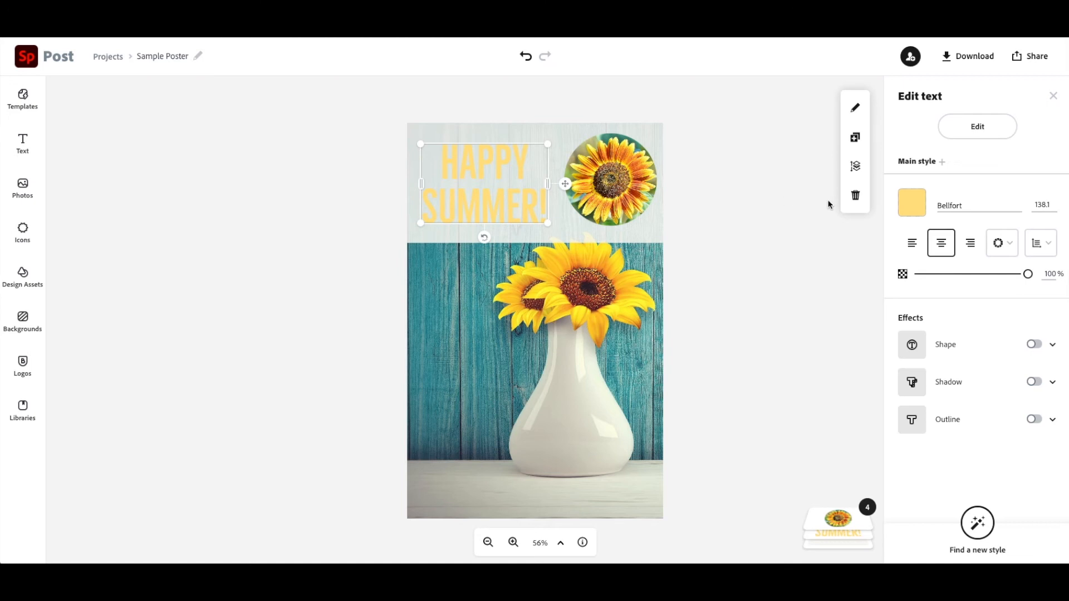
left_click(921, 206)
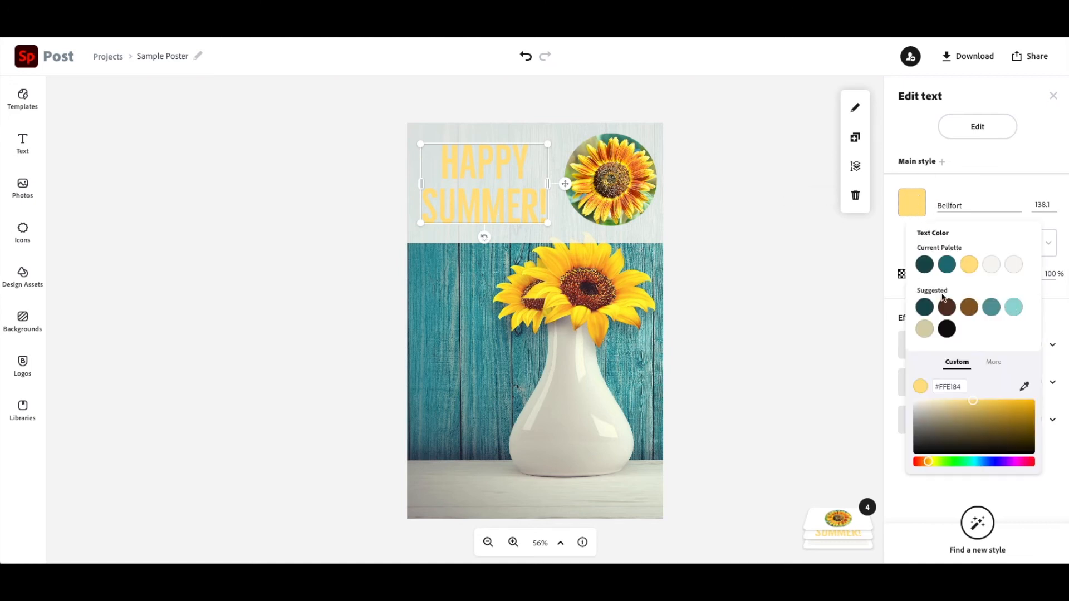
left_click(925, 266)
left_click(807, 279)
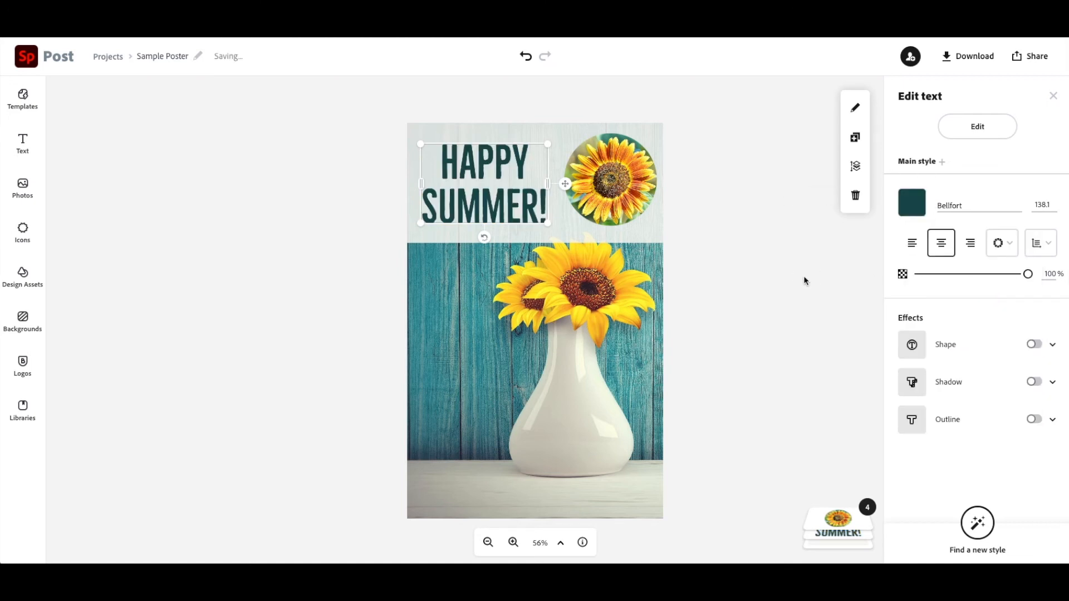
Move the translucent banner down over the vase and return it to its place behind the heading
left_click(658, 234)
left_click_drag(596, 232, 608, 394)
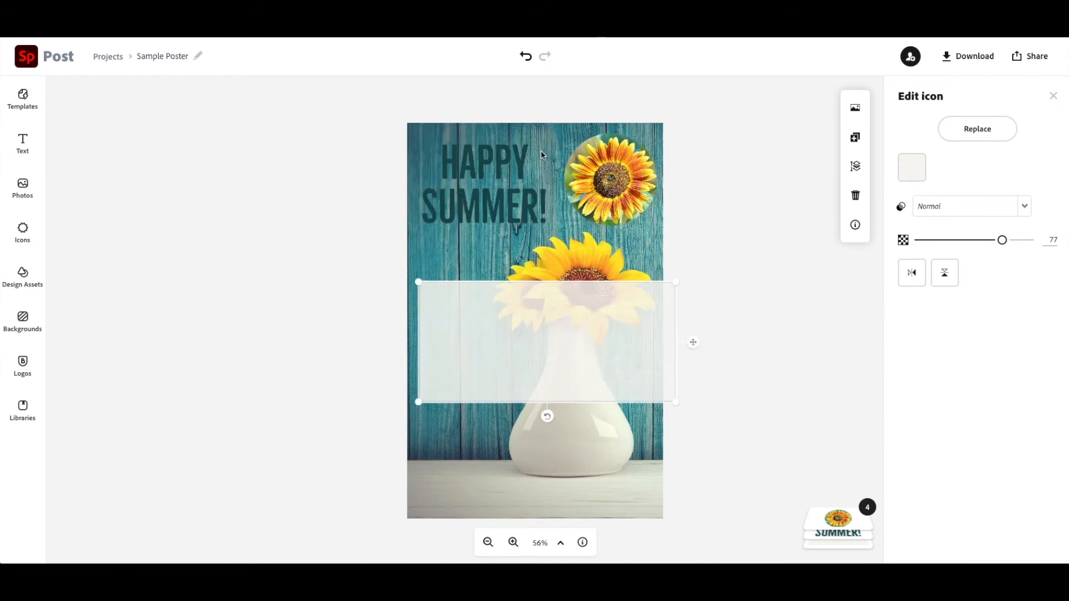
left_click_drag(508, 314, 496, 172)
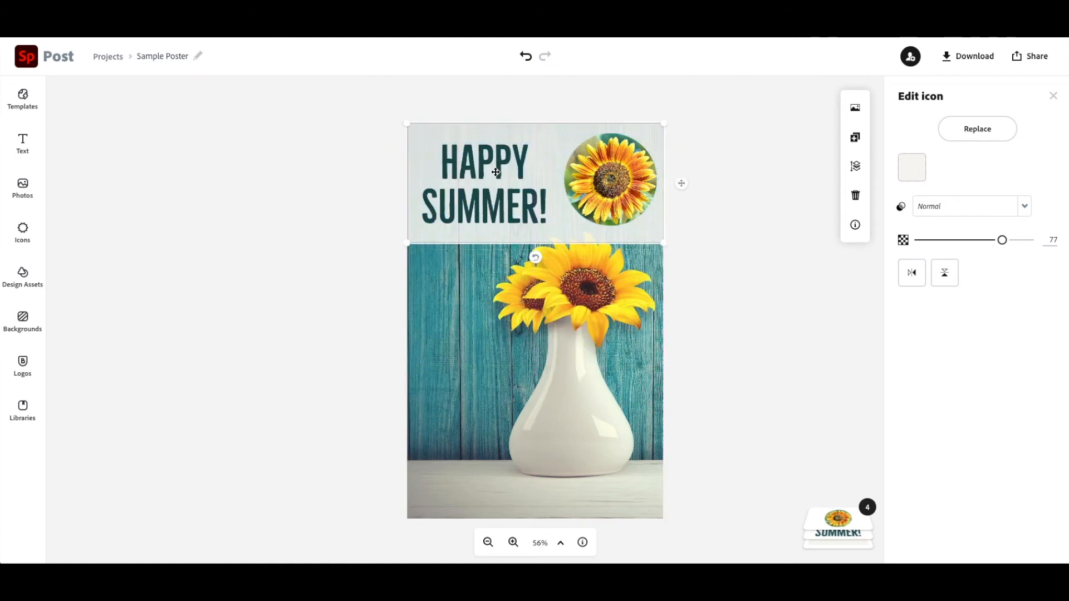
Set the banner's opacity to 44 and shift it up so its lower edge meets the tops of the vase's sunflowers
left_click_drag(1002, 240, 963, 247)
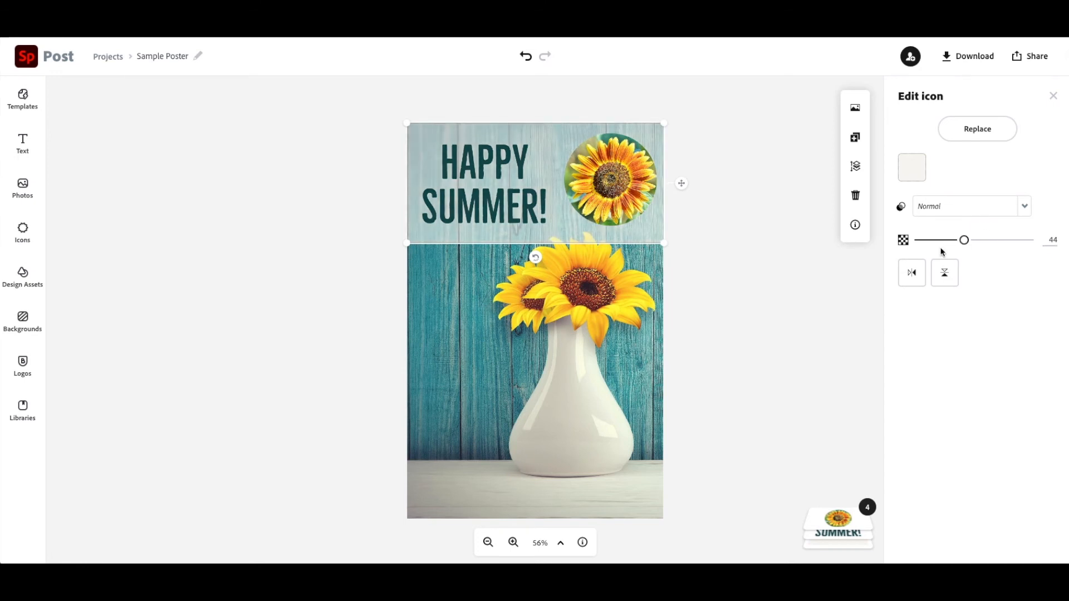
left_click(784, 276)
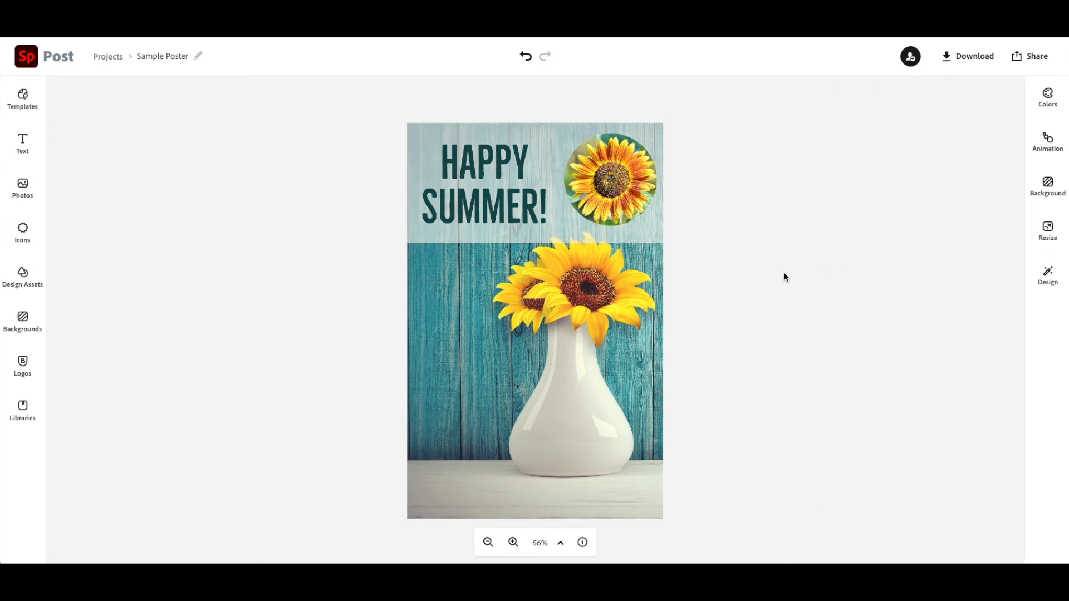
left_click(641, 237)
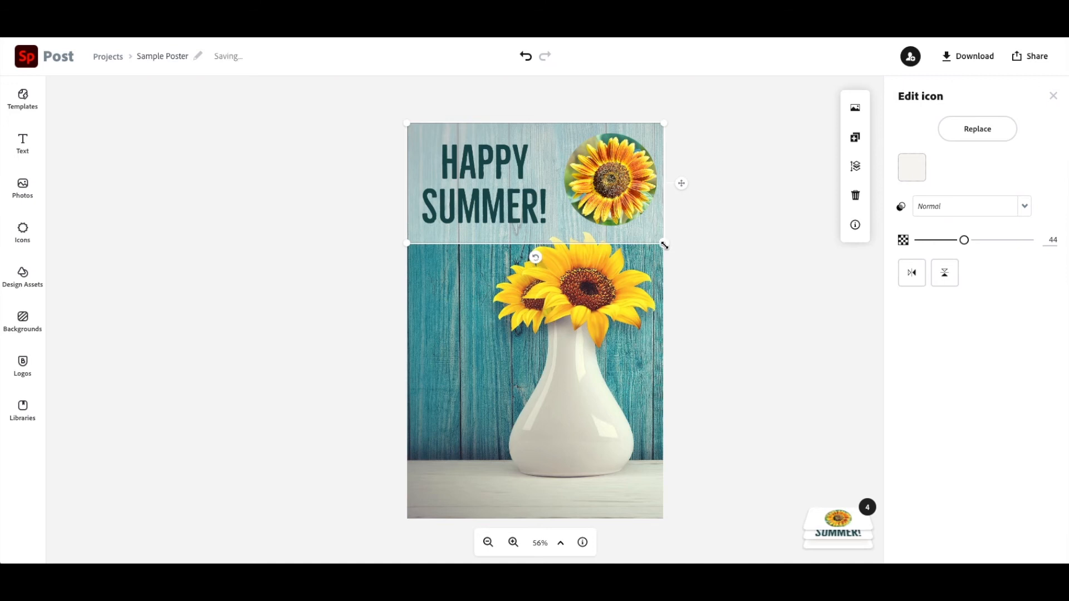
left_click_drag(559, 234, 560, 224)
left_click(737, 265)
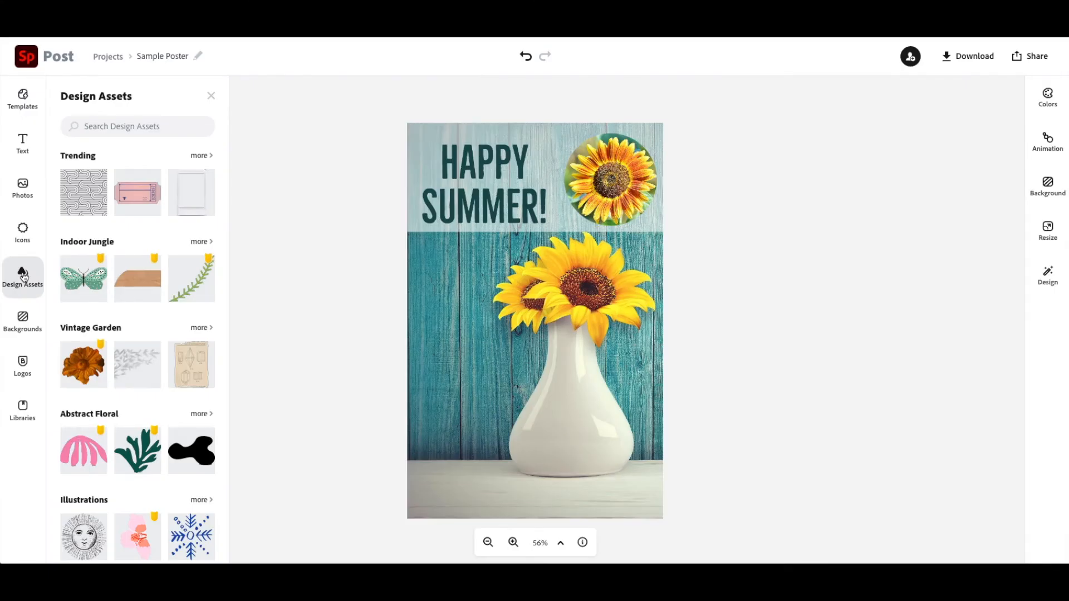
Add the rainbow light streak from the Nature group of the Overlays design assets to the poster
scroll(73, 285, "down", 3)
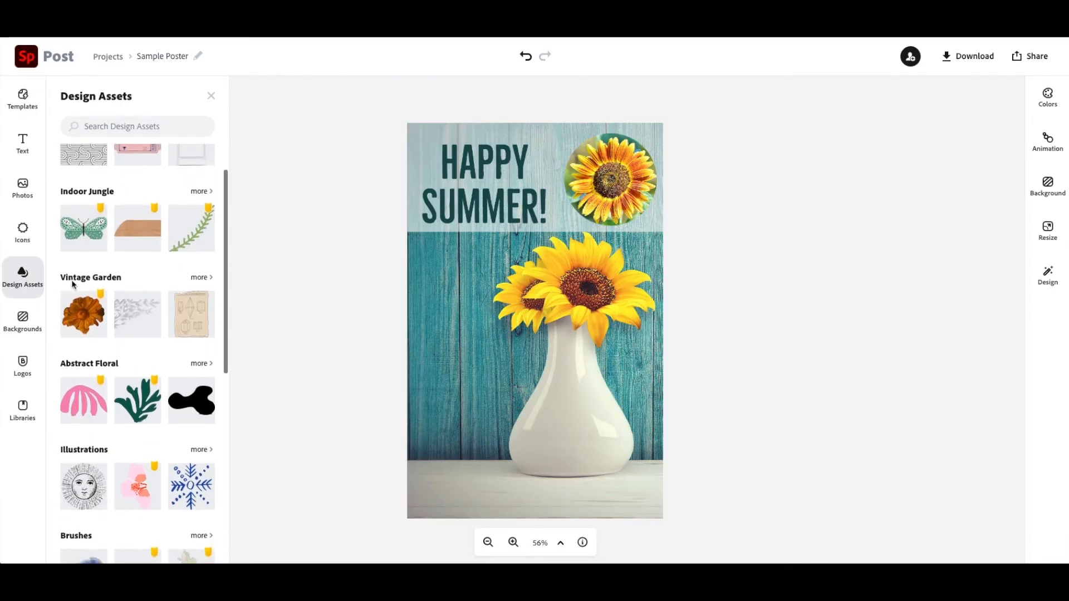
scroll(73, 284, "down", 5)
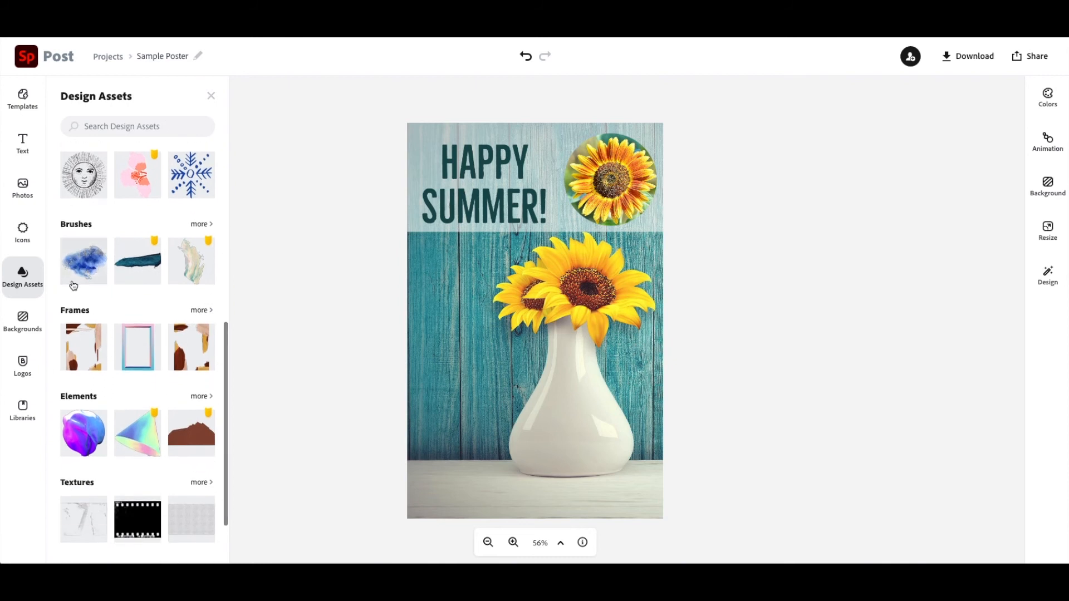
scroll(73, 284, "down", 3)
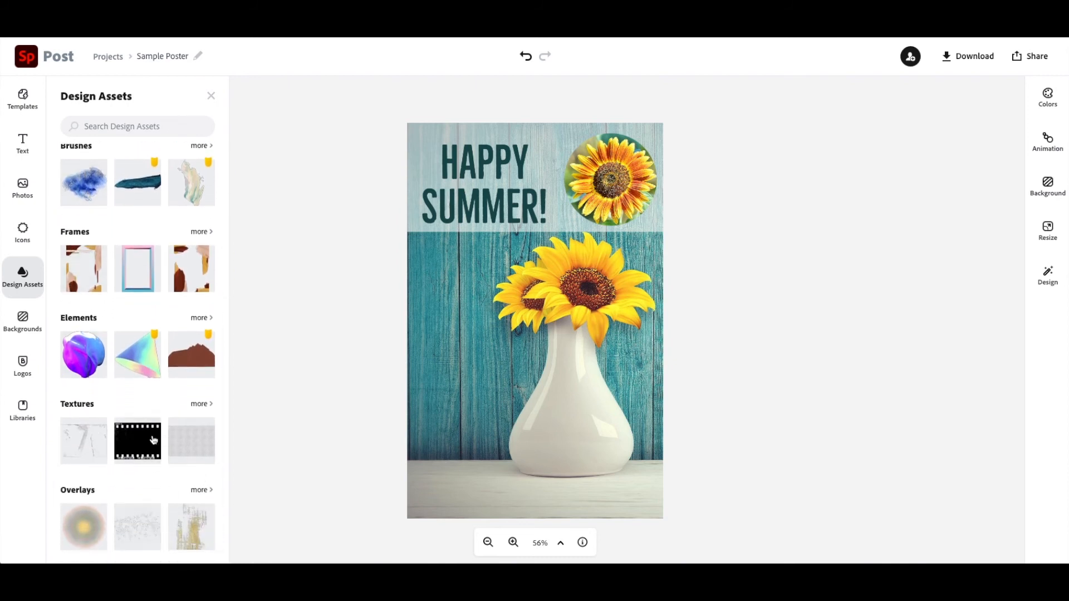
left_click(200, 491)
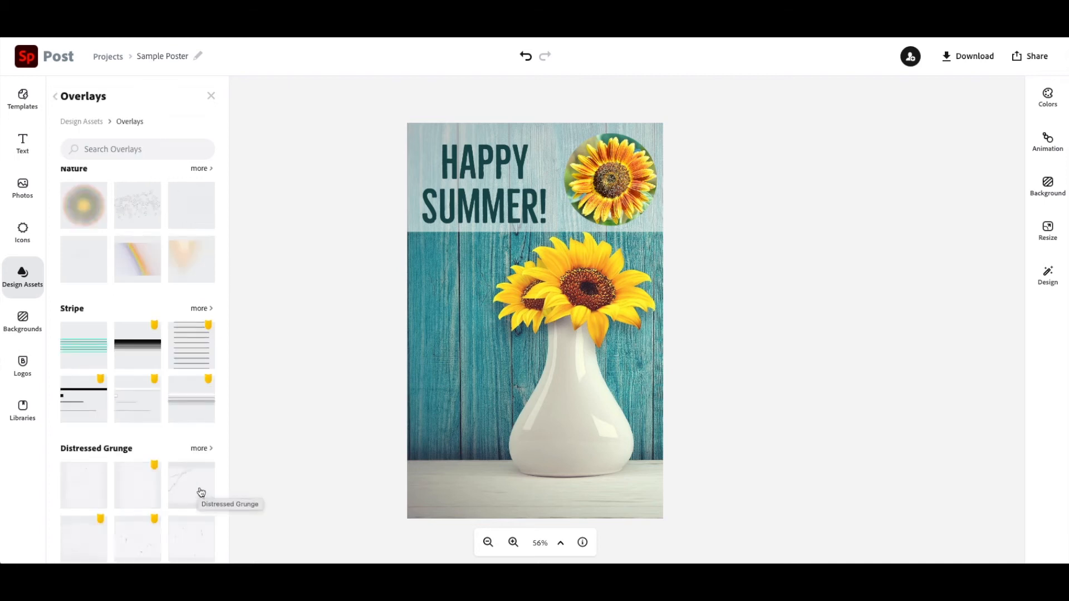
left_click(136, 256)
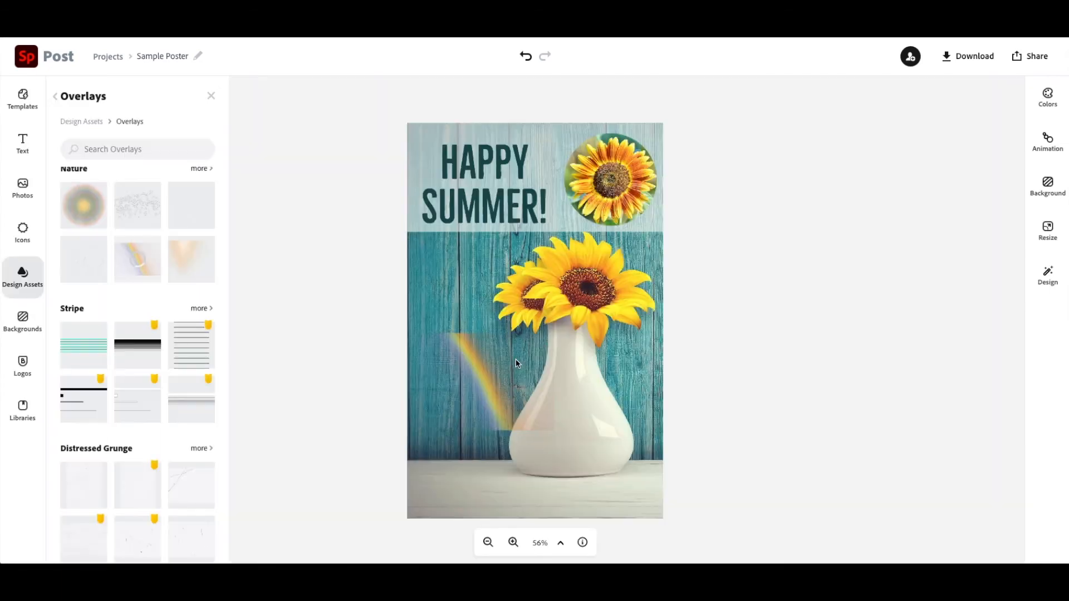
Enlarge the rainbow overlay beyond the poster's width and align its upper edge with the banner's lower edge
left_click_drag(535, 397, 527, 341)
left_click_drag(570, 302, 812, 118)
left_click_drag(632, 303, 530, 410)
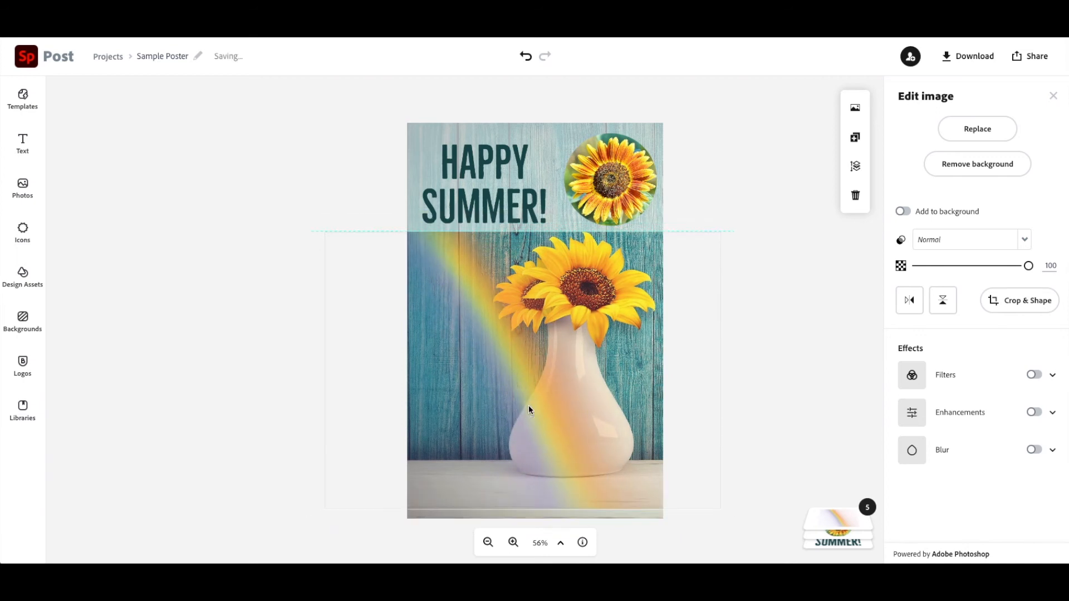
left_click(731, 523)
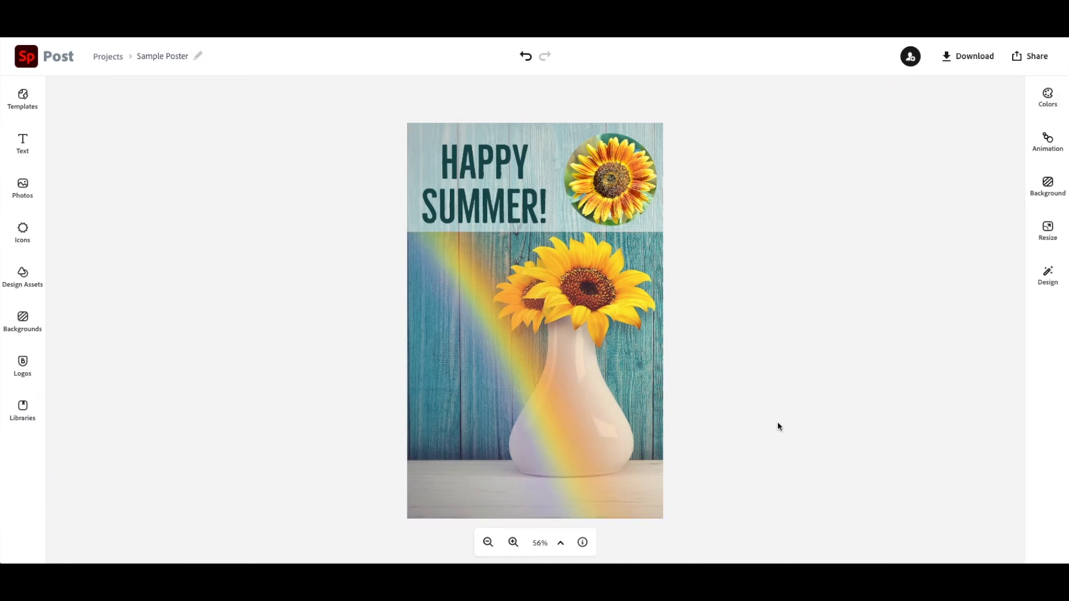
Browse the design assets and add the black wavy shape with three lobes from the Abstract Floral collection
left_click(20, 278)
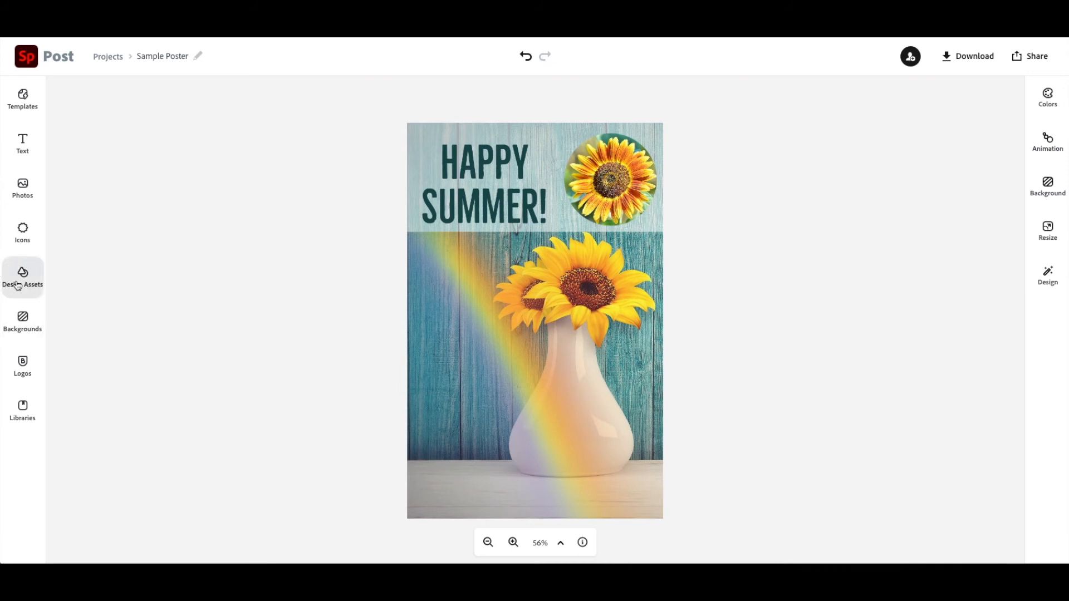
scroll(111, 328, "down", 3)
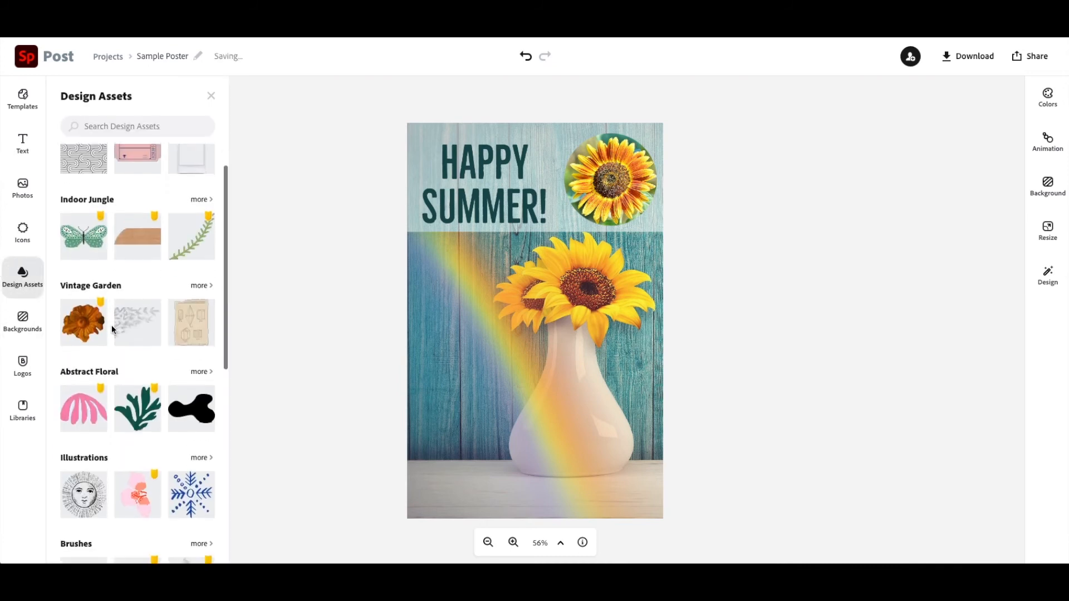
scroll(111, 328, "down", 5)
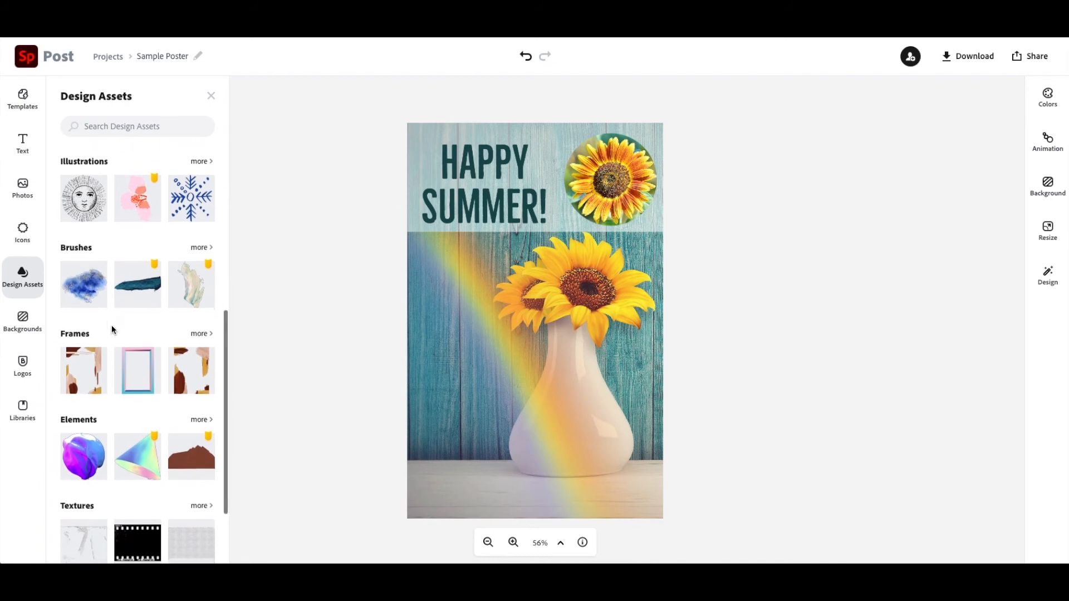
scroll(111, 328, "up", 3)
scroll(111, 325, "up", 1)
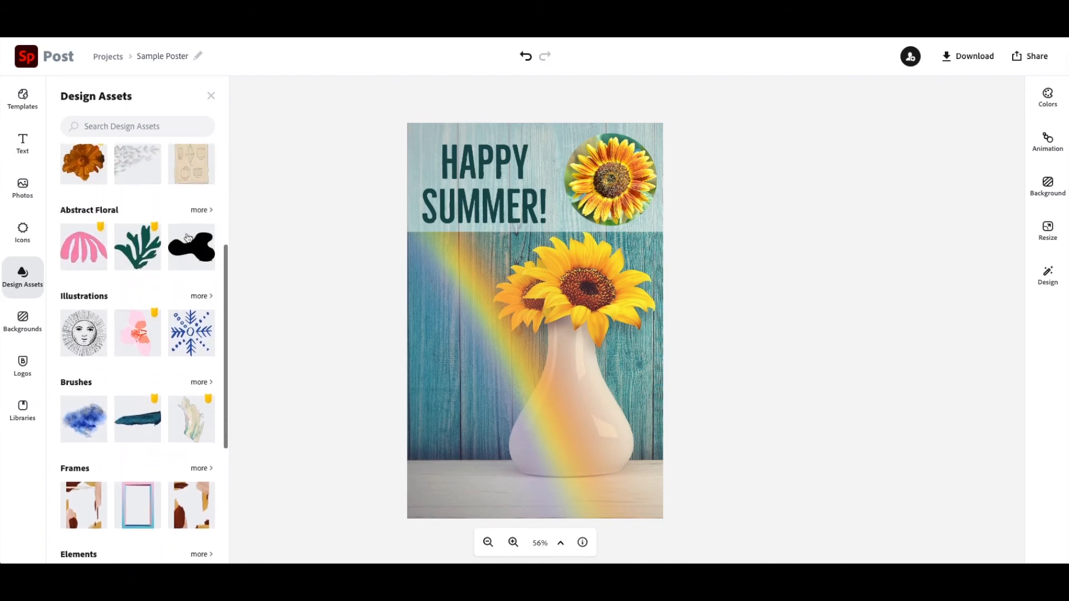
left_click(198, 215)
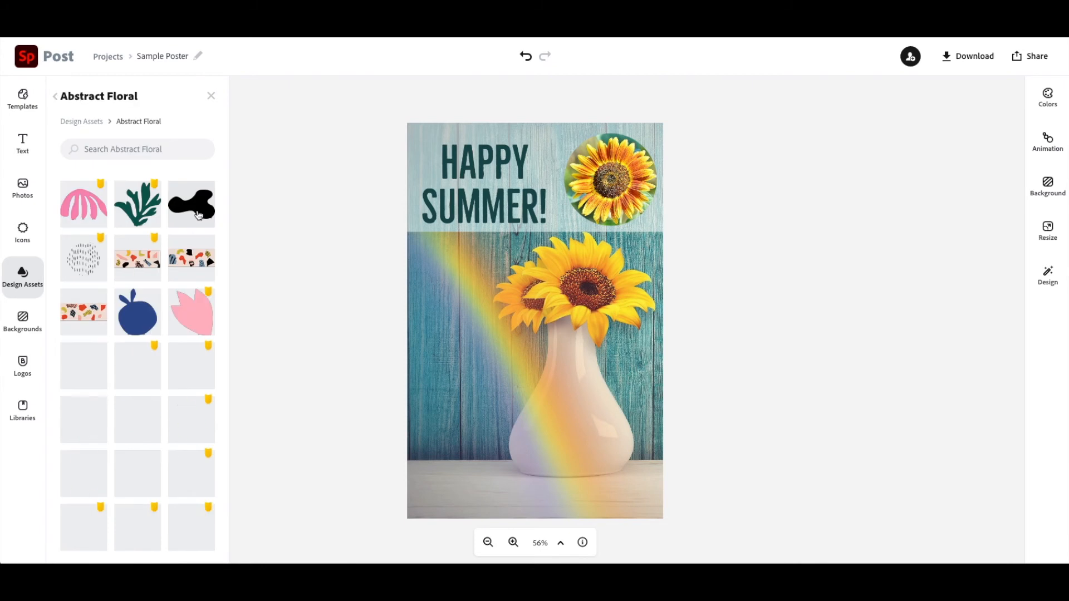
scroll(85, 334, "down", 1)
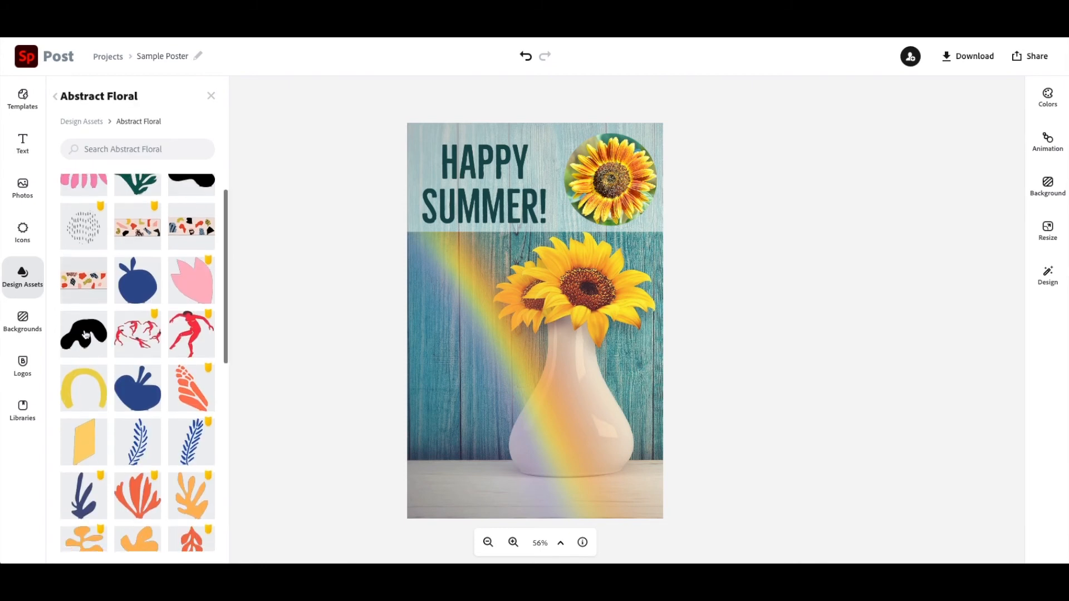
left_click(88, 325)
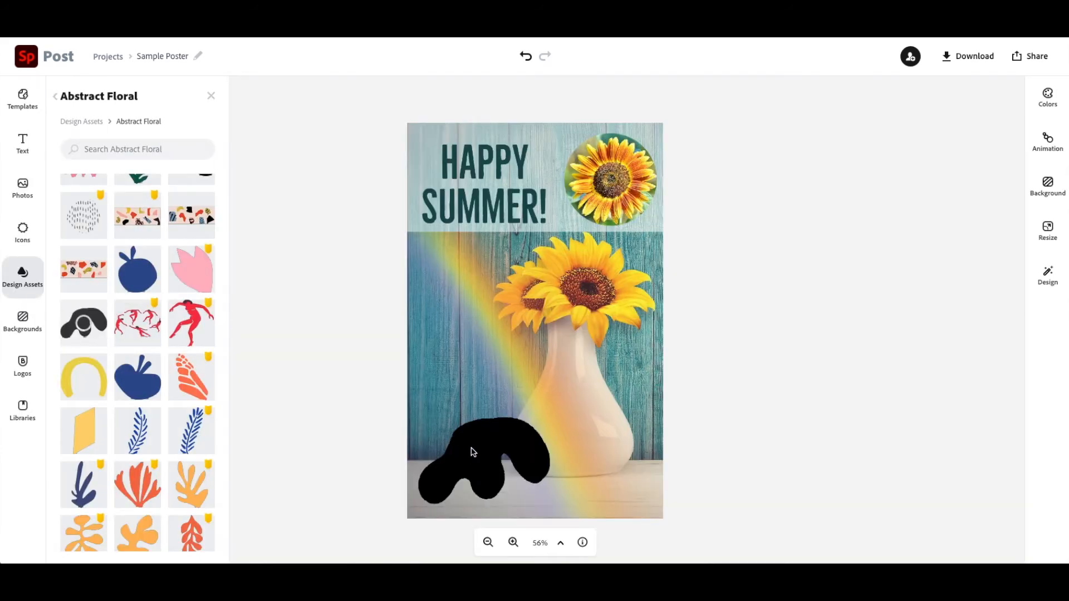
Compare the editing options of the black abstract shape with those of the banner rectangle
left_click(477, 448)
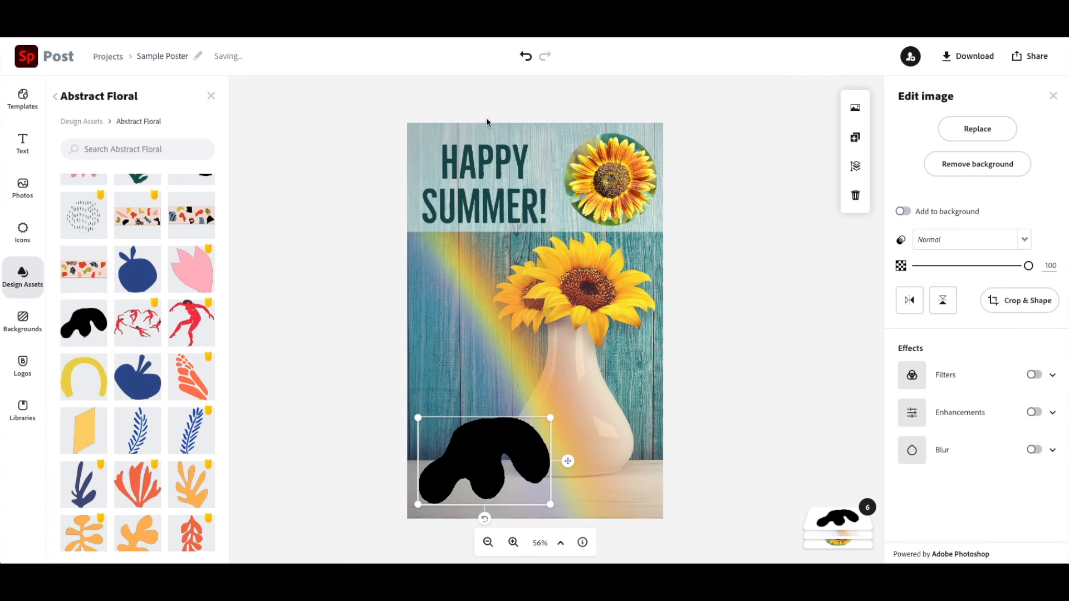
left_click(420, 128)
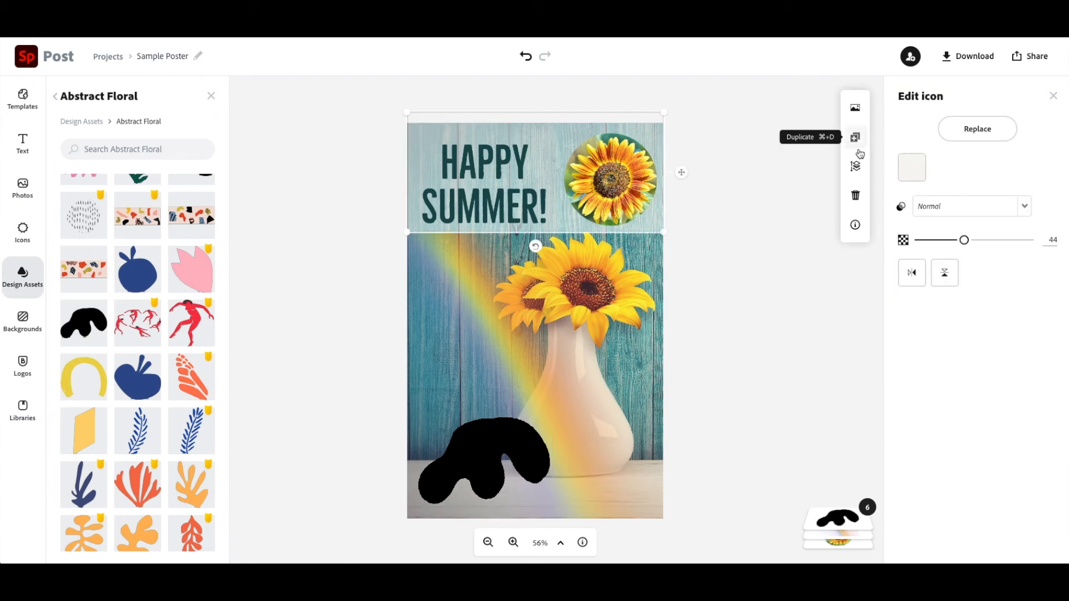
left_click(472, 459)
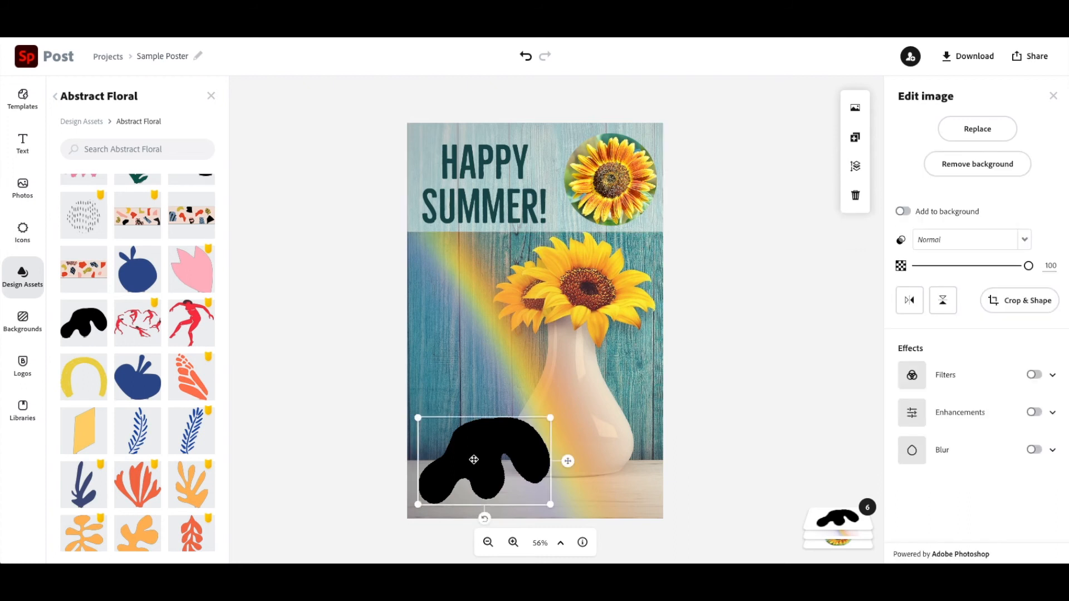
Remove the black abstract shape and move the rainbow overlay lower, leaving a gap beneath the banner
left_click(476, 368)
left_click(477, 435)
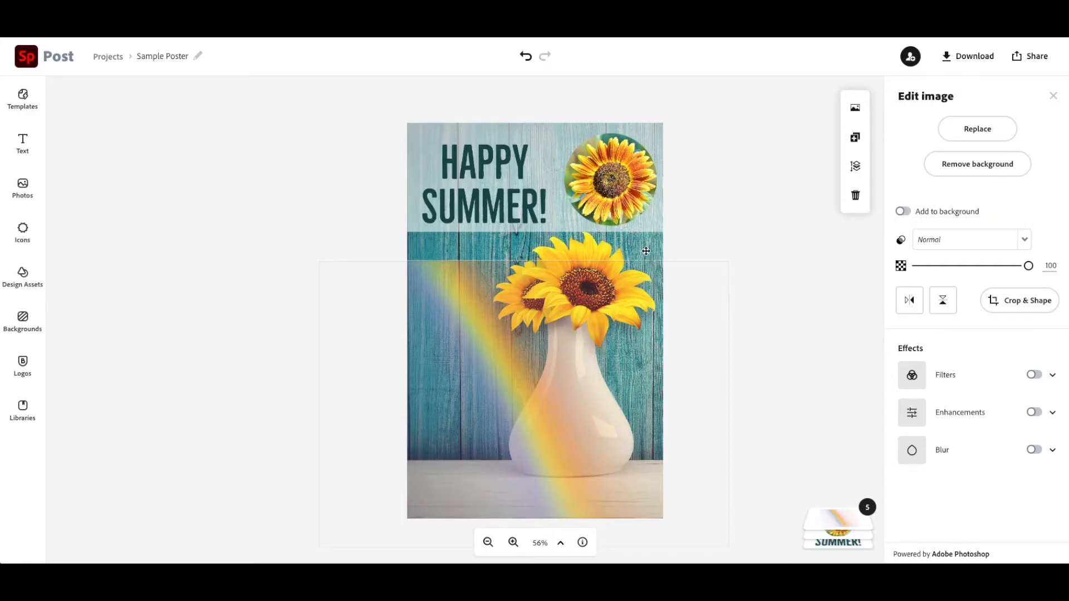
Detach the vase photo from the poster background and shrink it toward the poster's lower-left corner
left_click(903, 211)
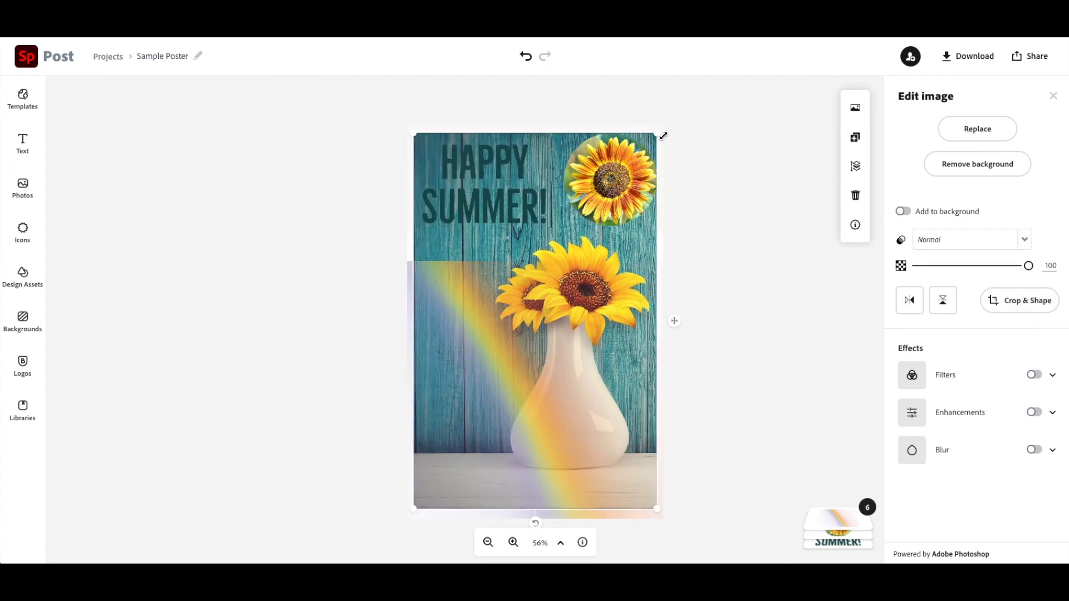
left_click_drag(659, 134, 546, 249)
left_click(780, 241)
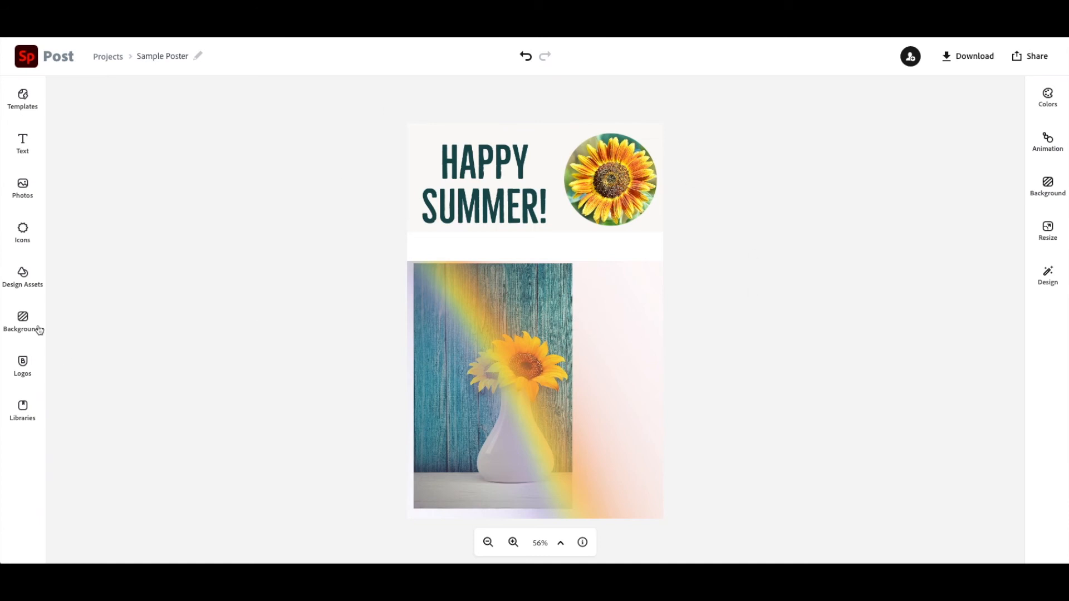
Browse the background collections and add the black hearts pattern from the Doodle collection to the poster
left_click(25, 321)
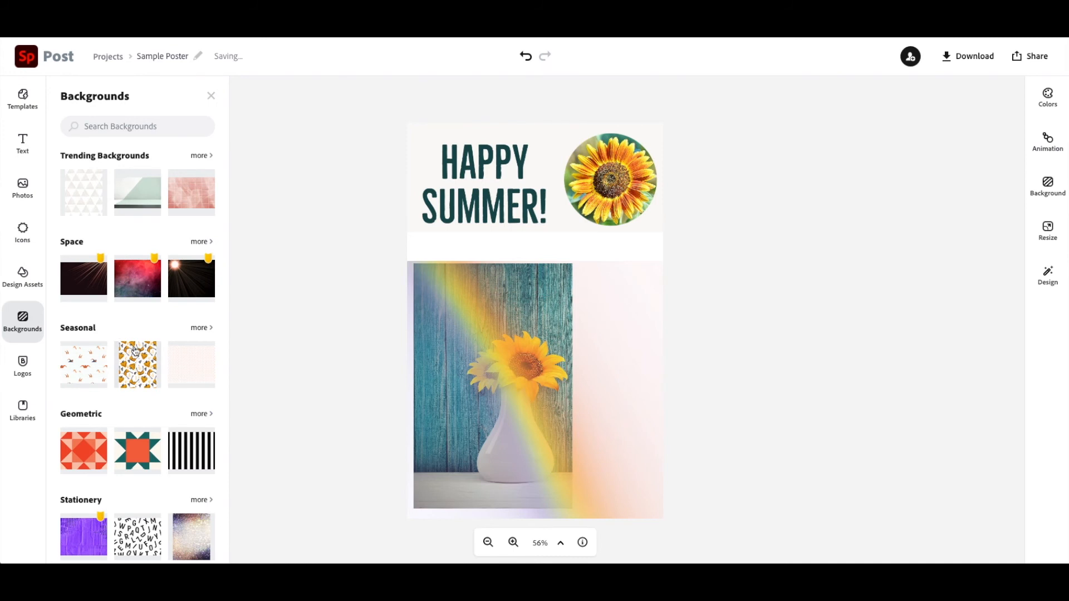
scroll(135, 350, "down", 4)
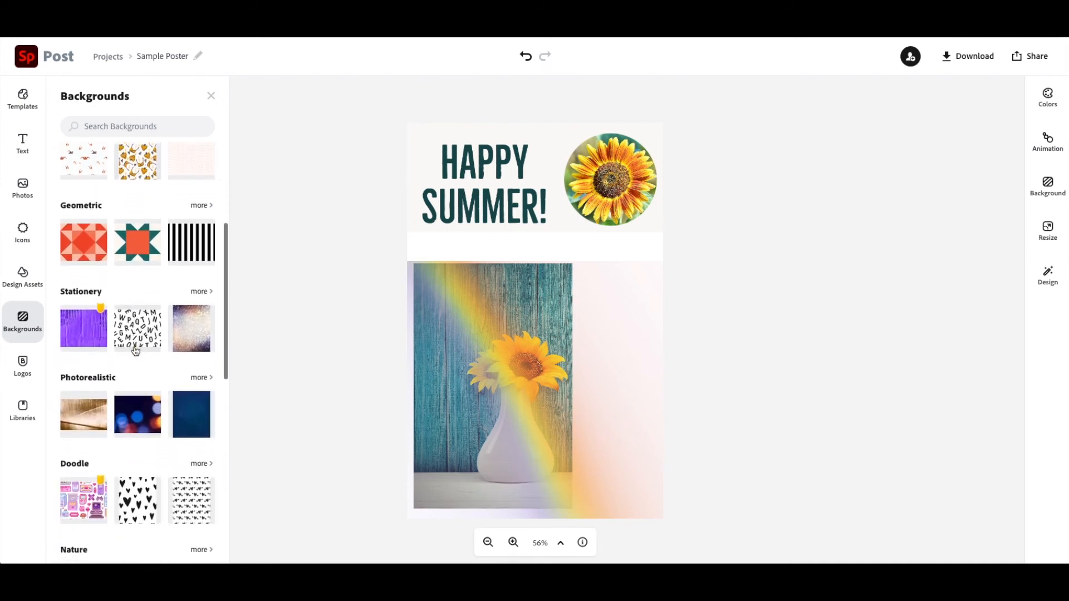
scroll(136, 349, "down", 5)
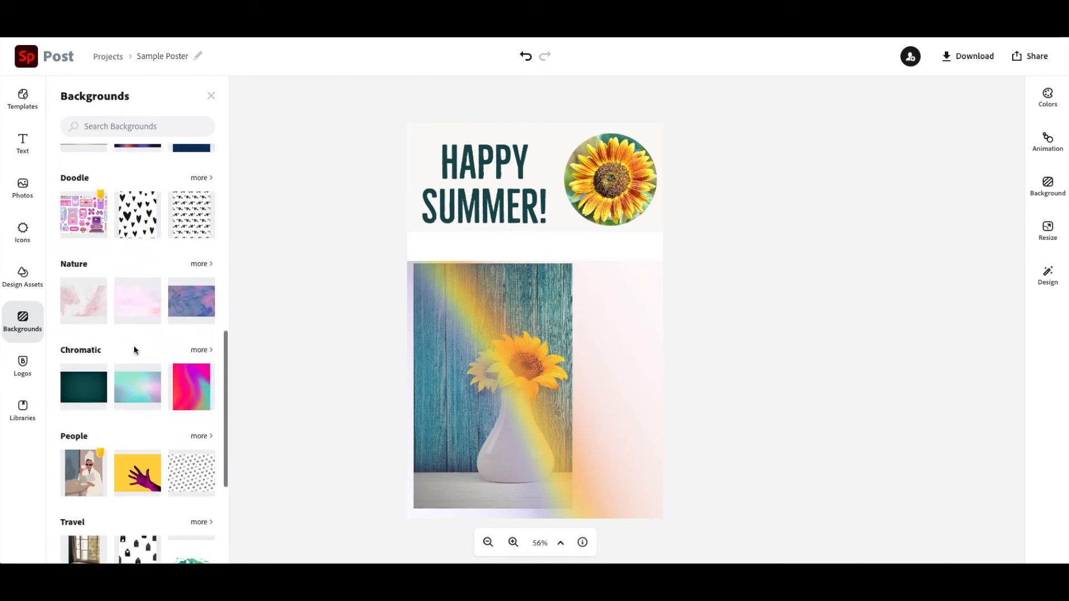
scroll(128, 304, "down", 4)
scroll(128, 303, "up", 4)
left_click(133, 233)
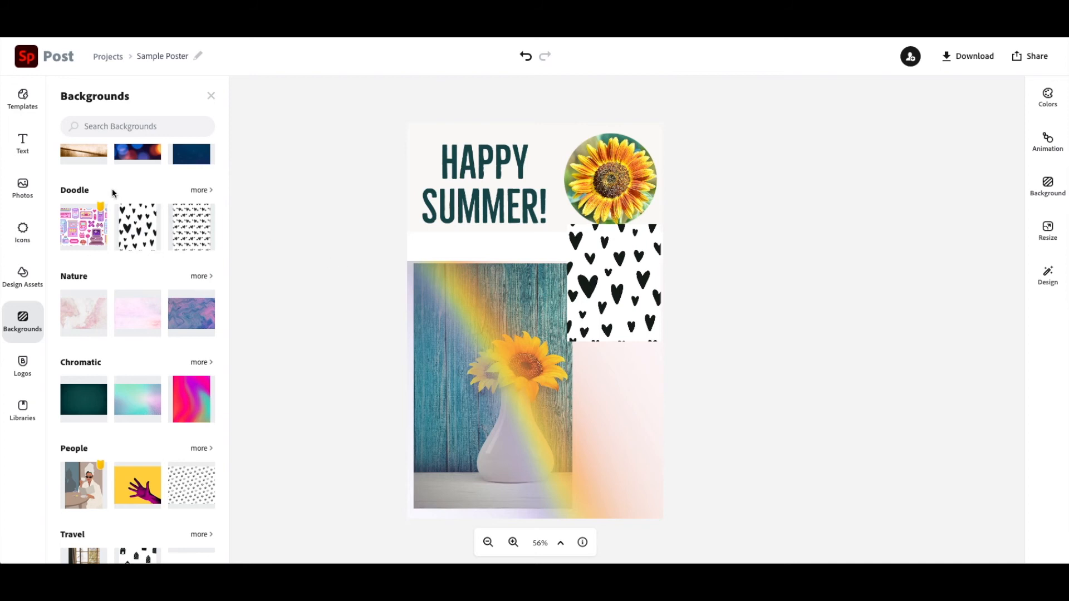
Add the hearts pattern image to the poster's background
left_click(314, 254)
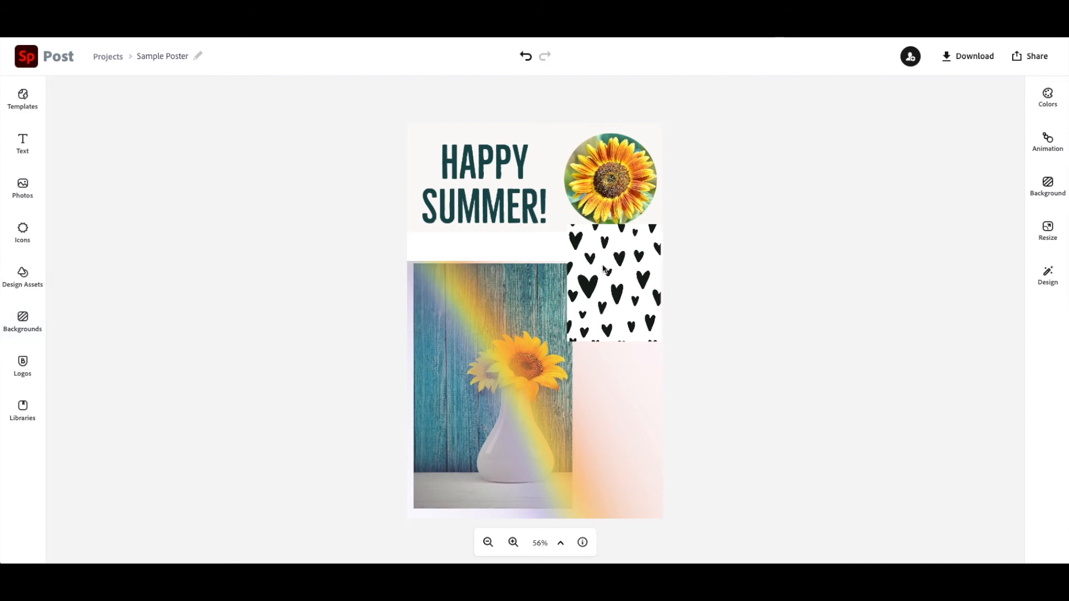
left_click(600, 266)
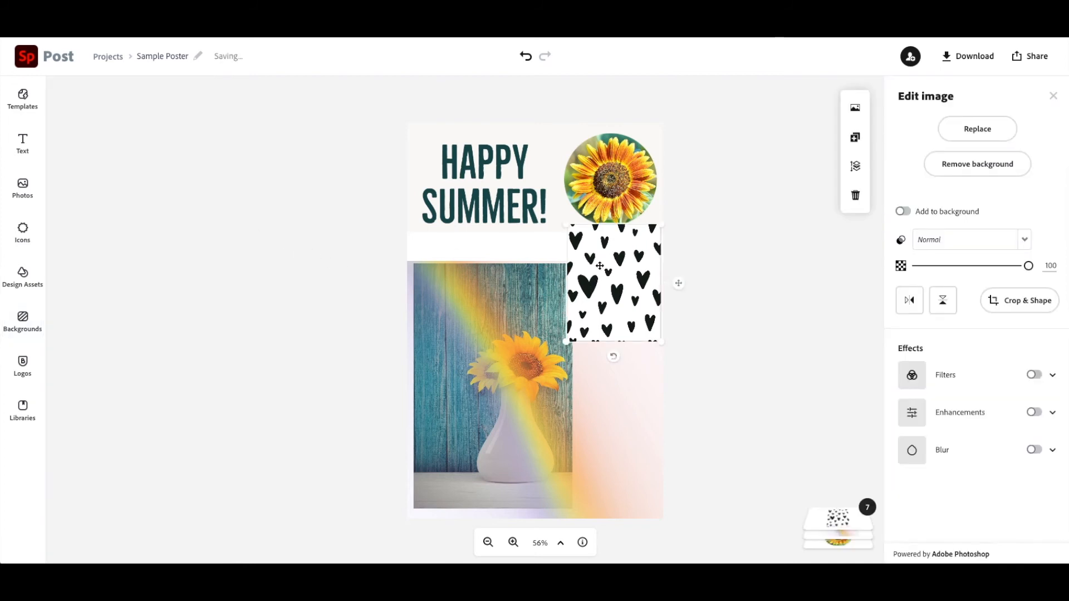
left_click(906, 213)
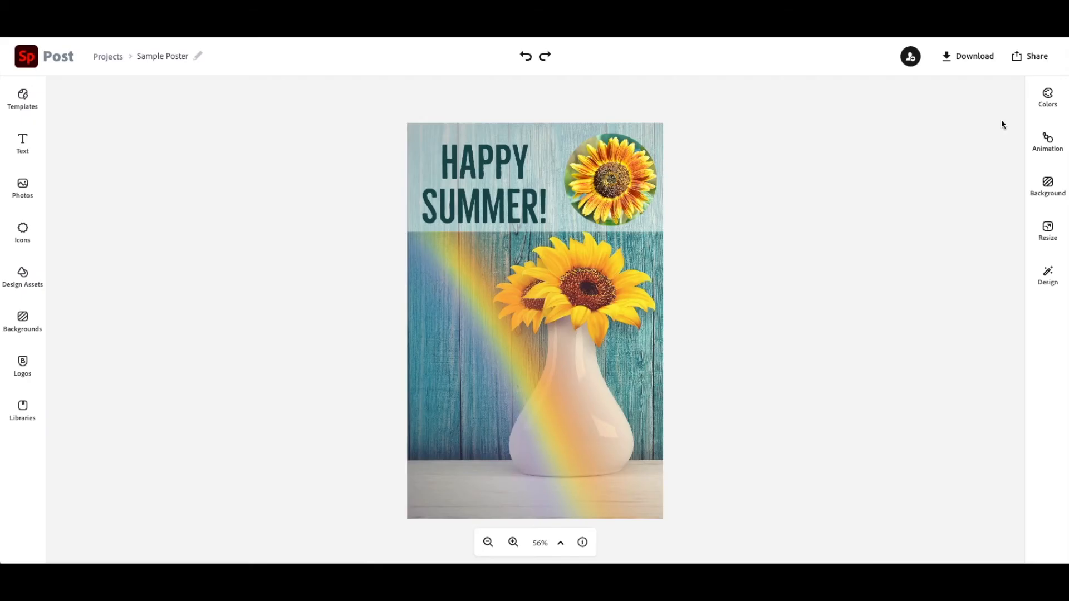
Shuffle the poster's current colors until the title is pale yellow on a brown banner
left_click(1044, 103)
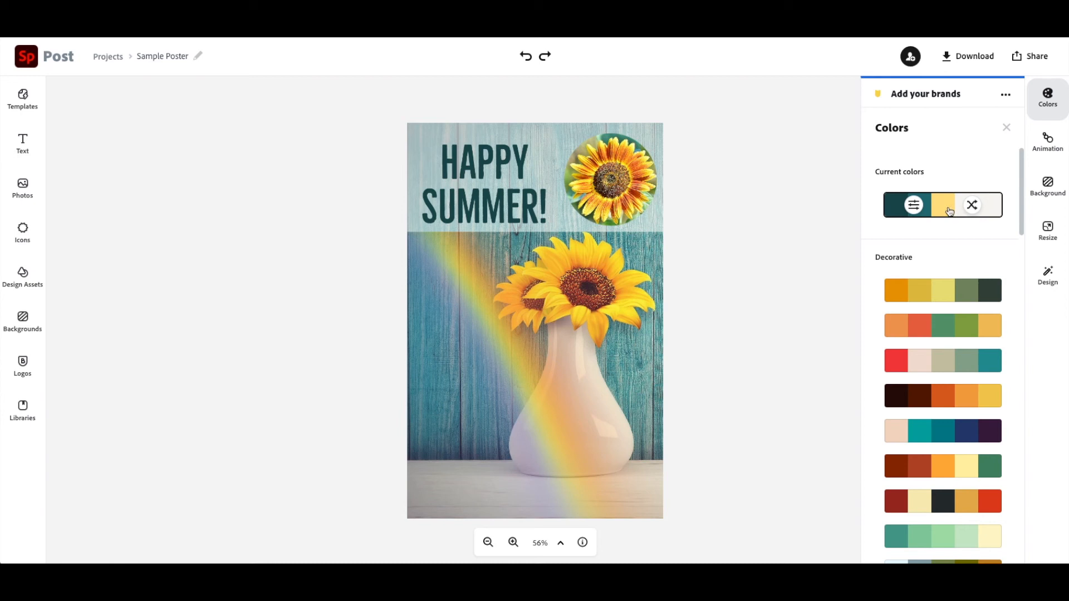
left_click(976, 206)
left_click(976, 206)
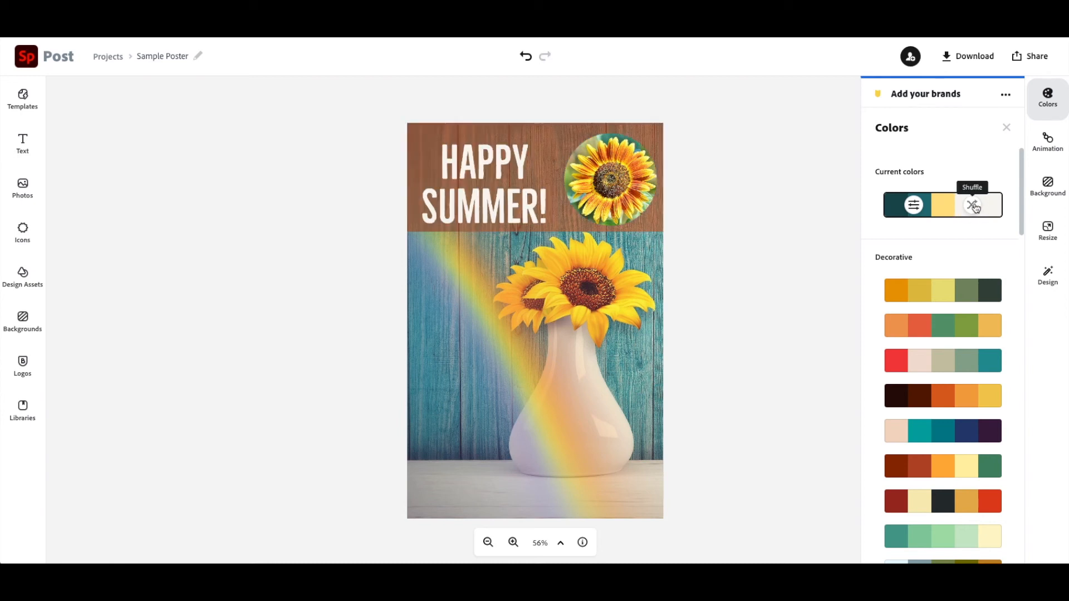
left_click(976, 205)
left_click(976, 206)
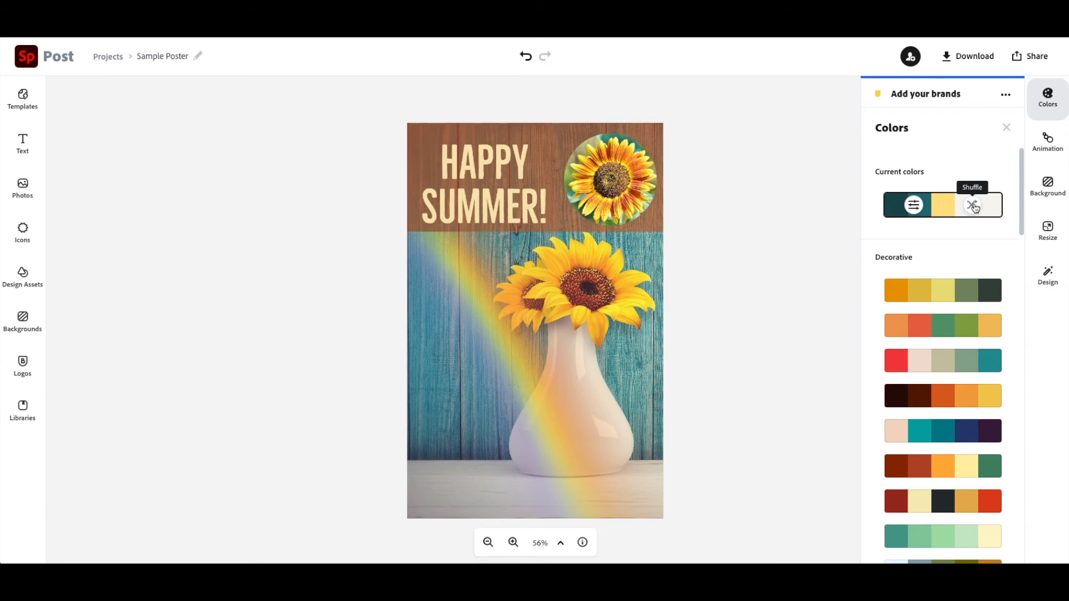
Change the dark teal first color of the current palette to the custom color #196367
left_click(915, 207)
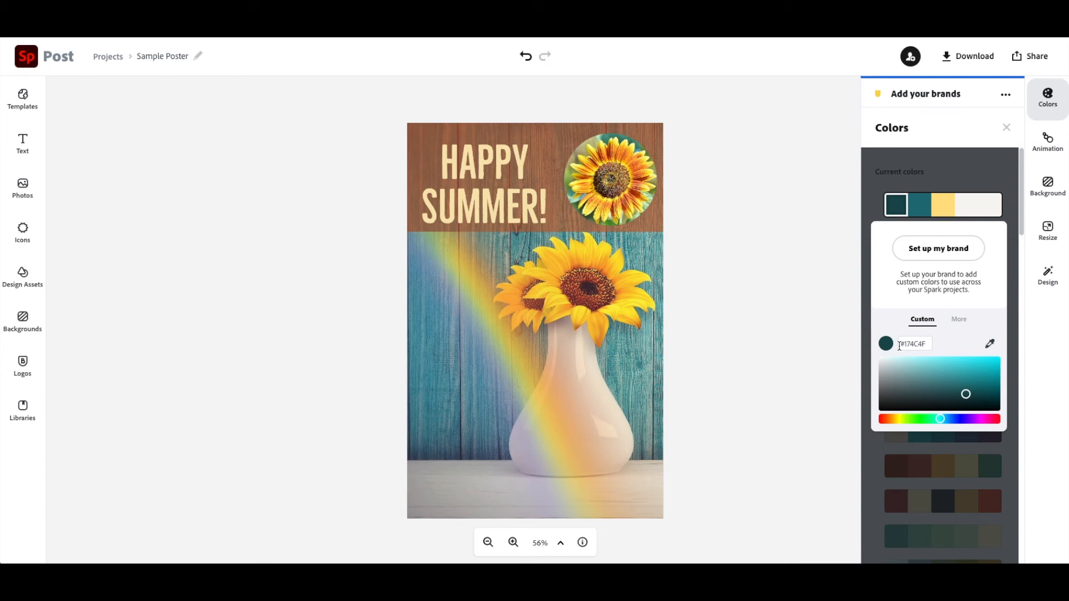
left_click_drag(926, 344, 891, 346)
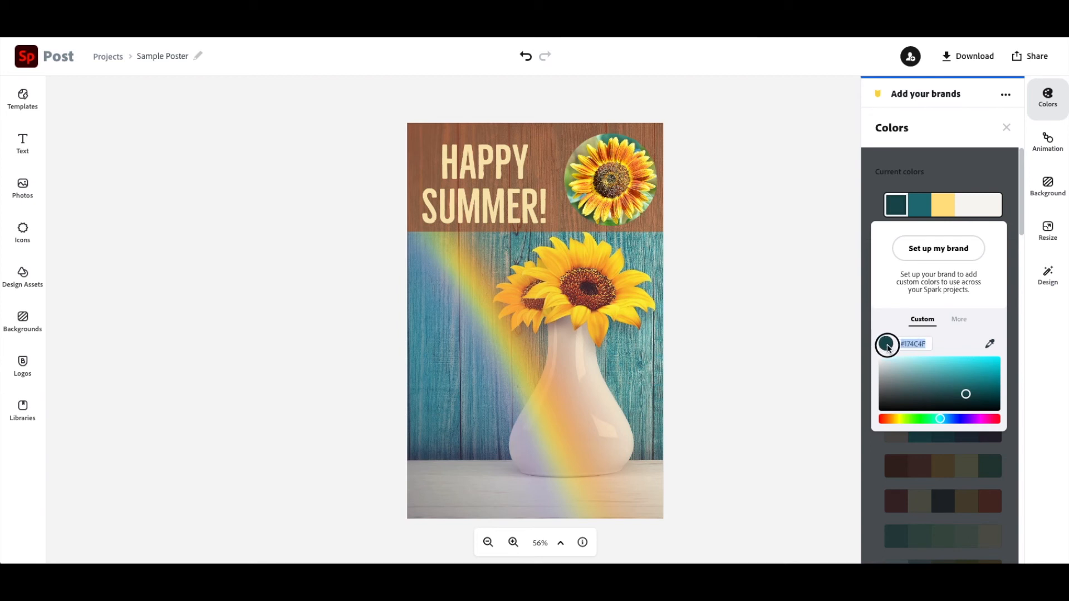
mouse_move(966, 393)
left_mouse_down()
mouse_move(933, 375)
mouse_move(969, 388)
left_mouse_up()
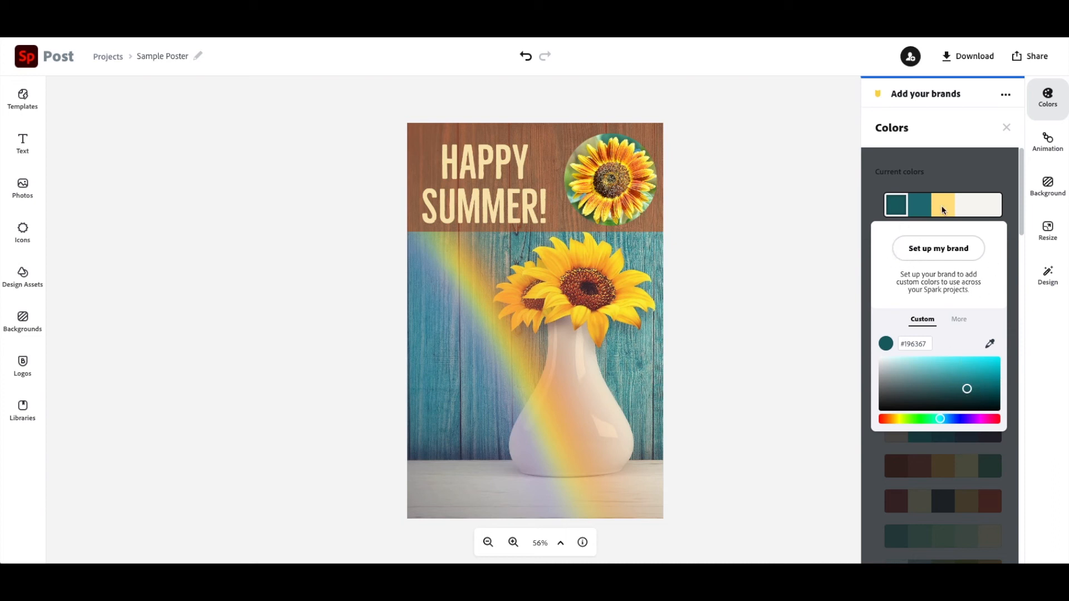
left_click(992, 170)
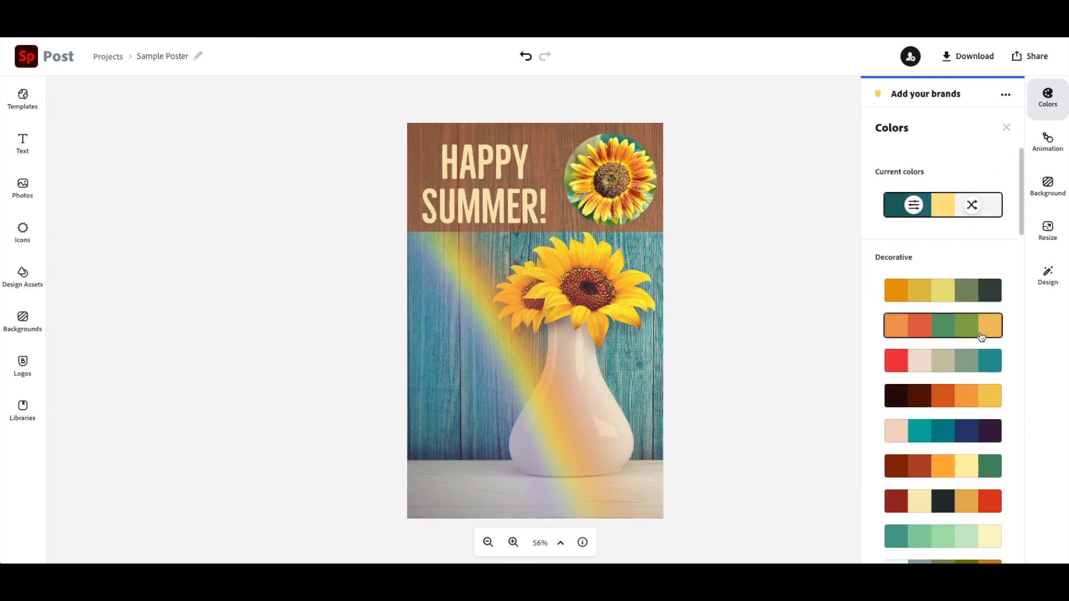
Browse the color palettes and apply the Bold palette of red, orange, yellow, green and dark gray
scroll(981, 337, "down", 7)
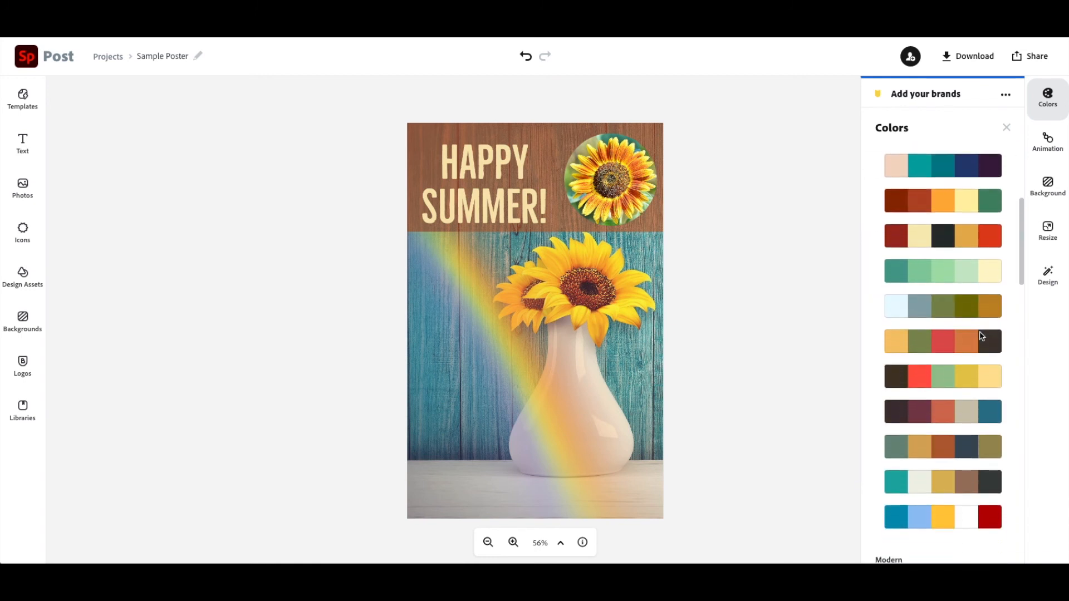
scroll(981, 337, "up", 5)
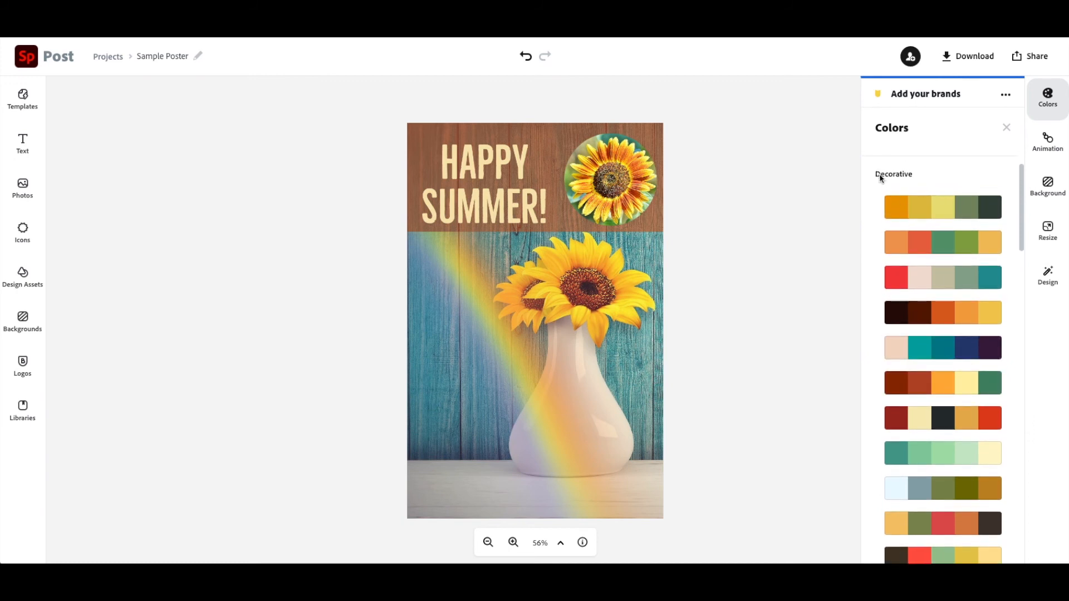
scroll(912, 223, "down", 8)
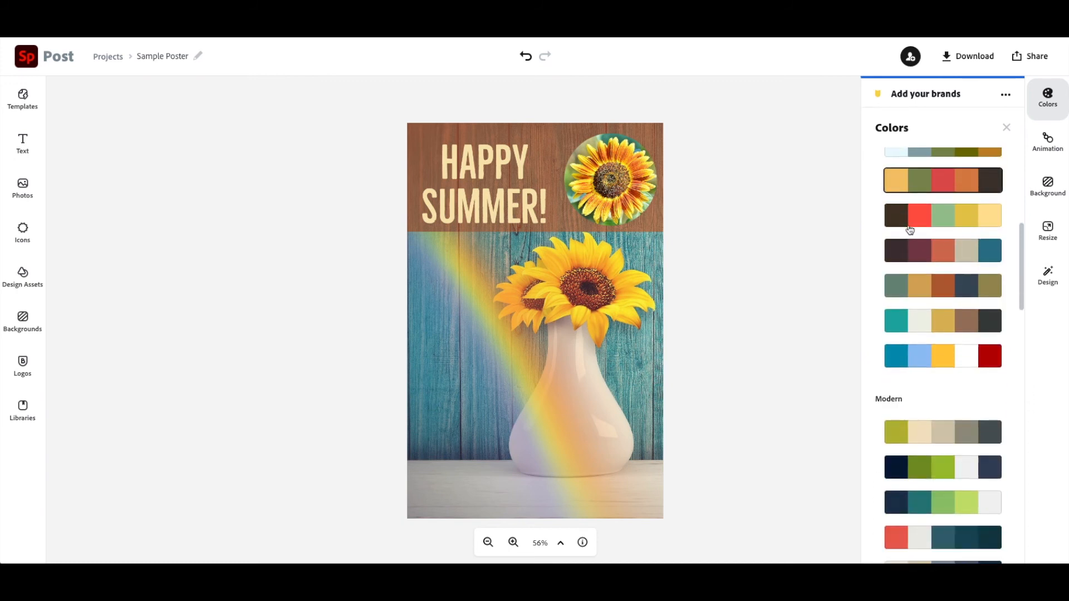
scroll(909, 229, "down", 15)
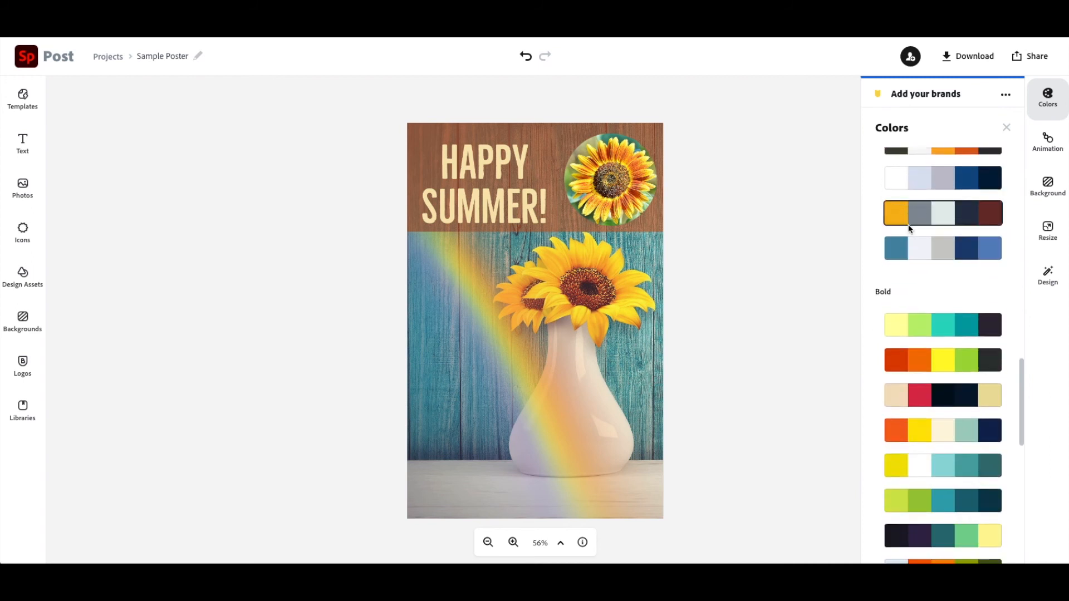
scroll(909, 229, "down", 2)
scroll(909, 232, "up", 3)
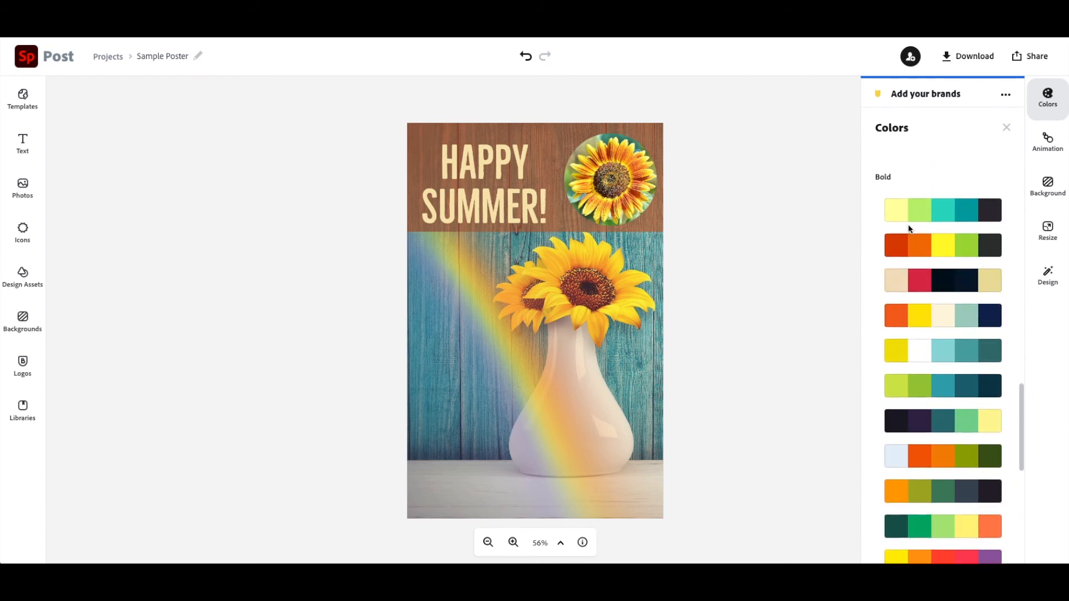
left_click(913, 252)
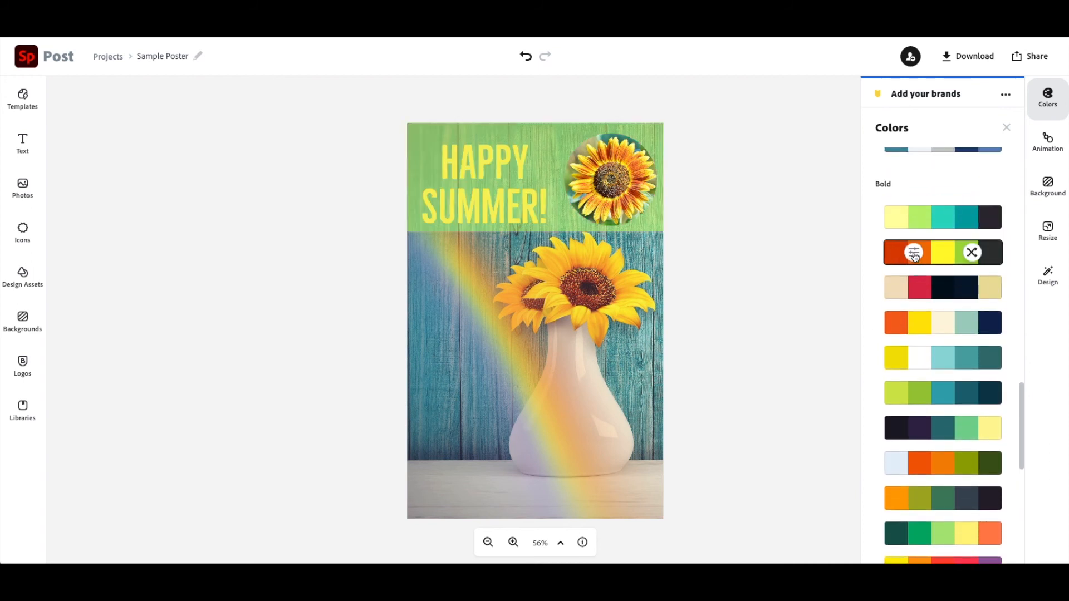
scroll(927, 234, "up", 14)
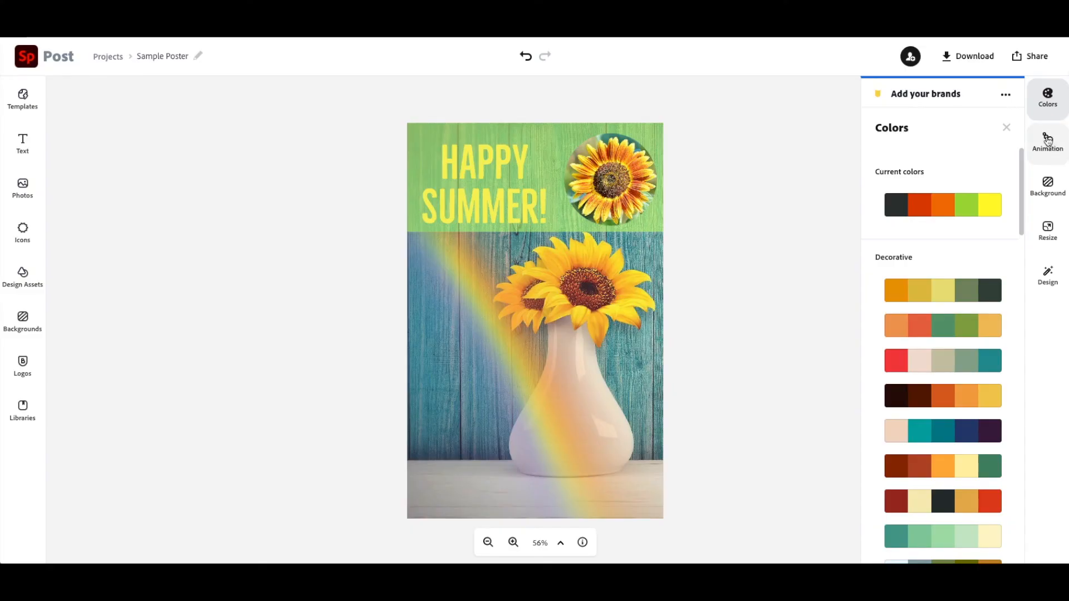
Try the Dynamic and Flicker text animations, and apply the Pan photo animation to the poster
left_click(1042, 143)
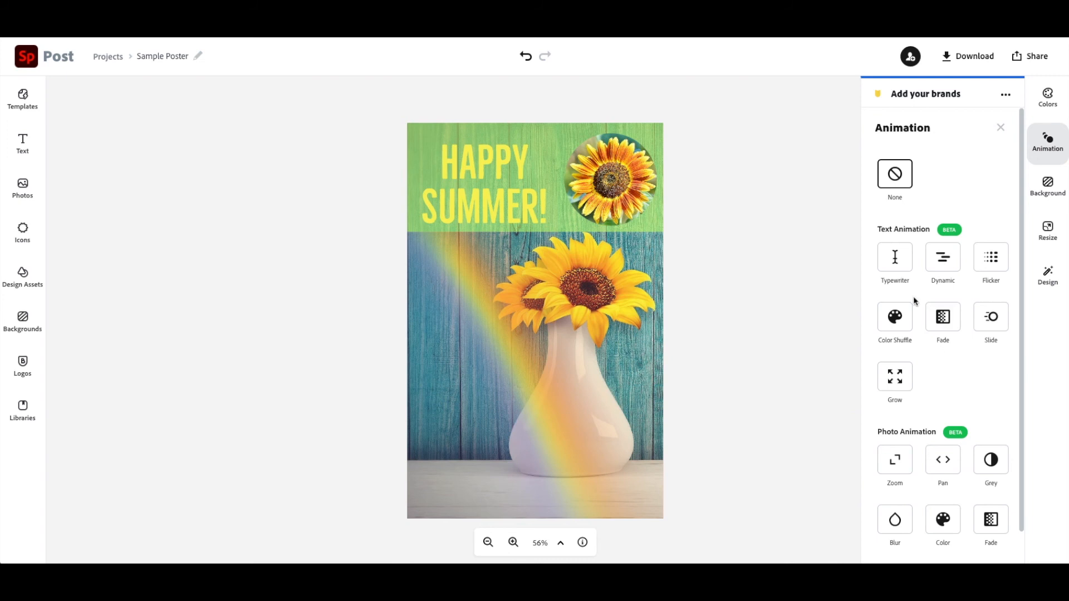
left_click(945, 260)
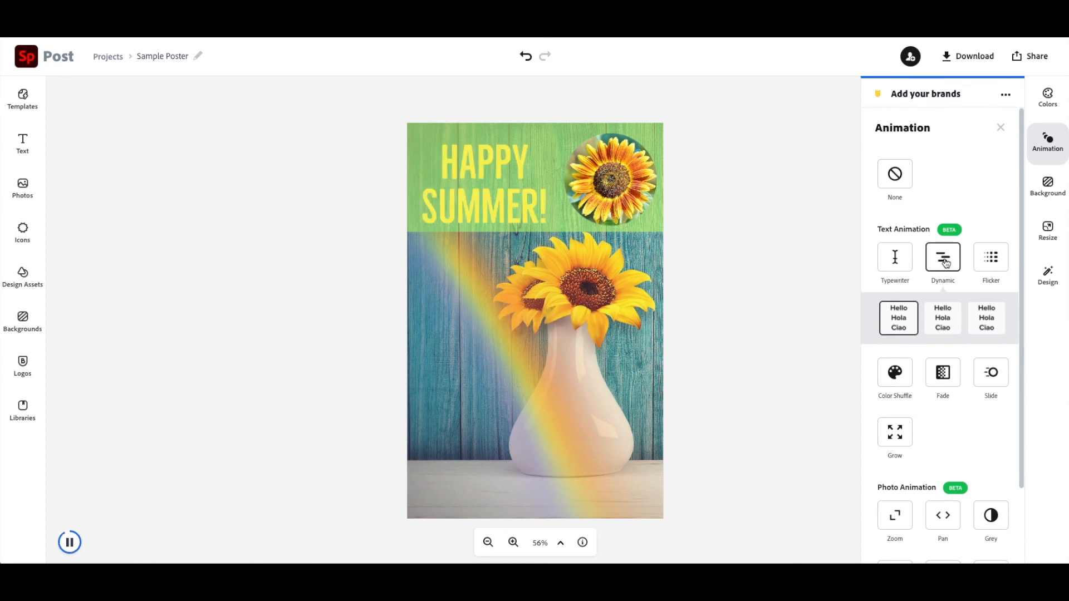
left_click(987, 259)
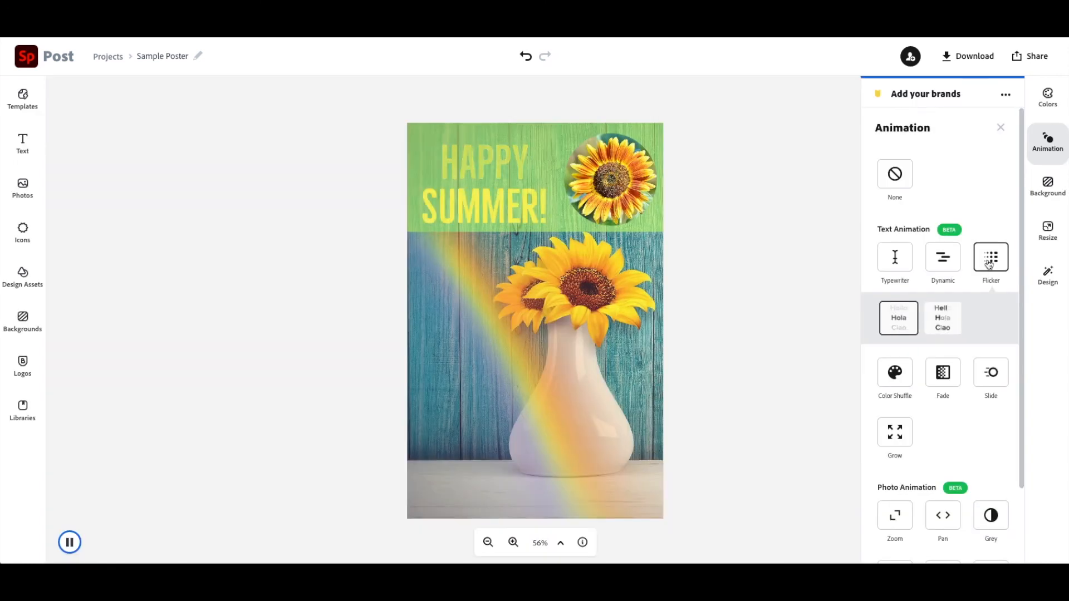
scroll(962, 313, "down", 1)
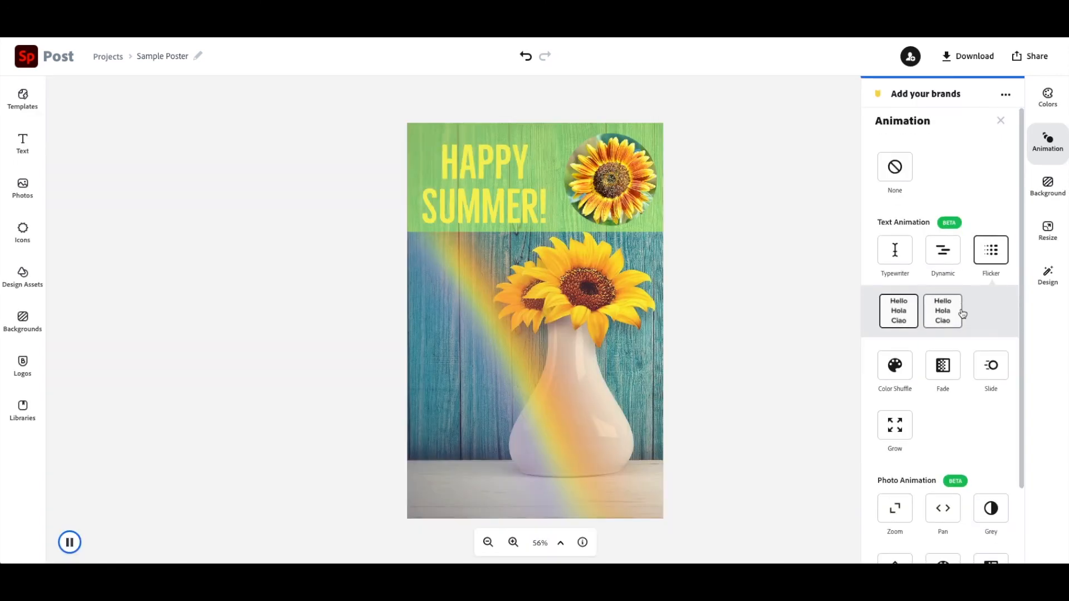
scroll(962, 313, "down", 3)
scroll(931, 363, "down", 1)
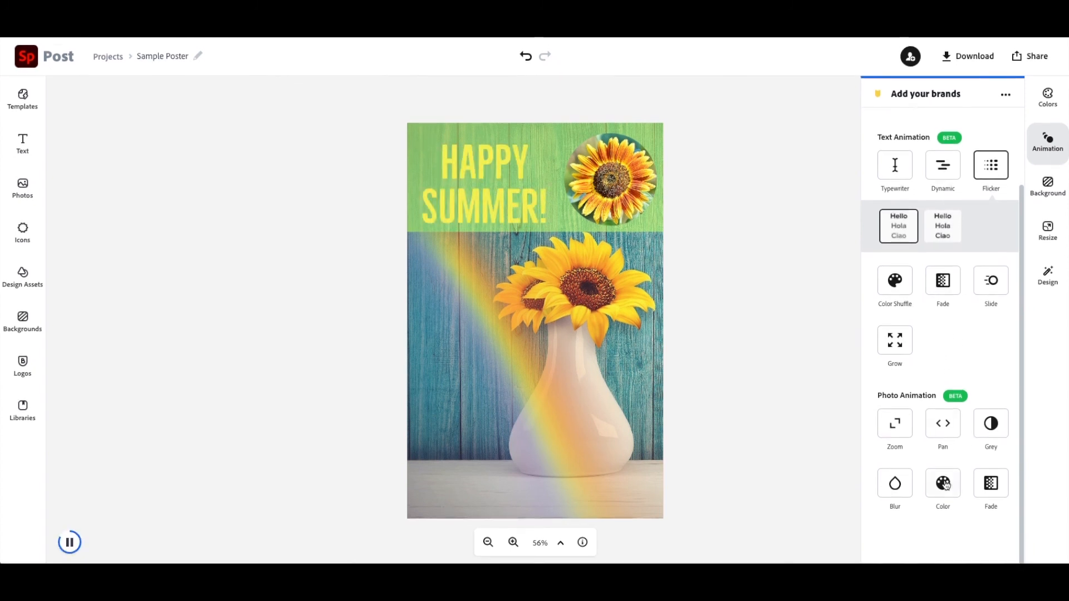
left_click(945, 429)
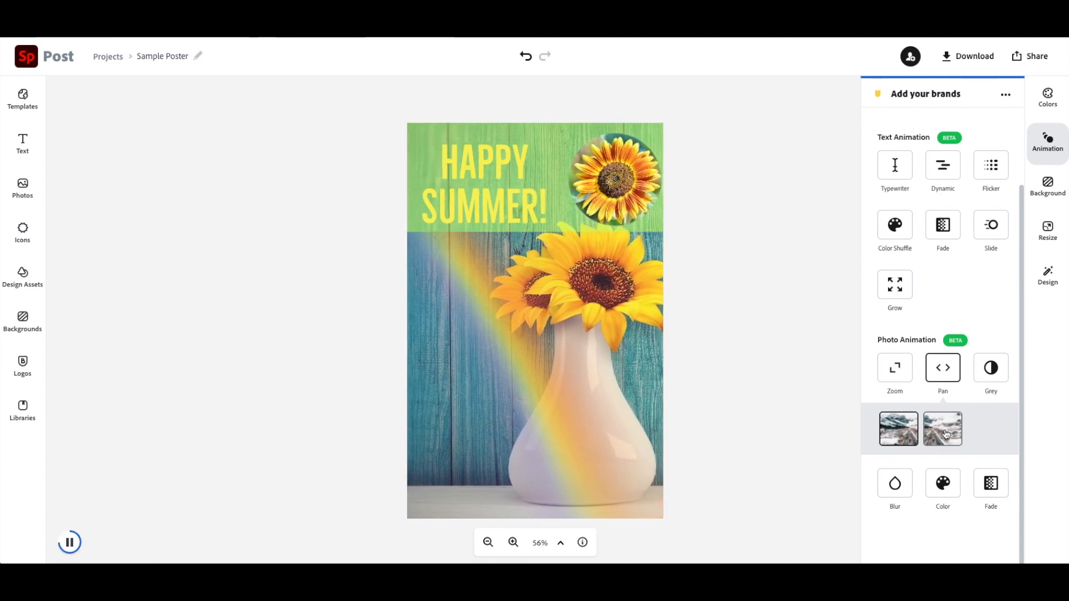
Add the text "small text" to the poster and place it beside the sunflowers, below the banner
left_click(22, 143)
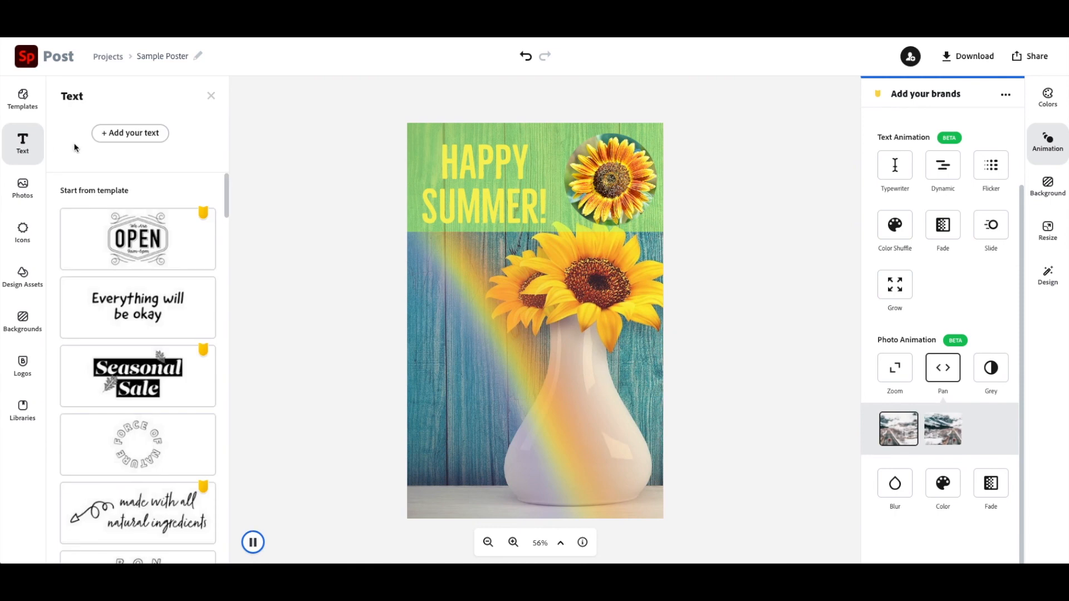
left_click(120, 135)
type("small text")
key("shift+Return")
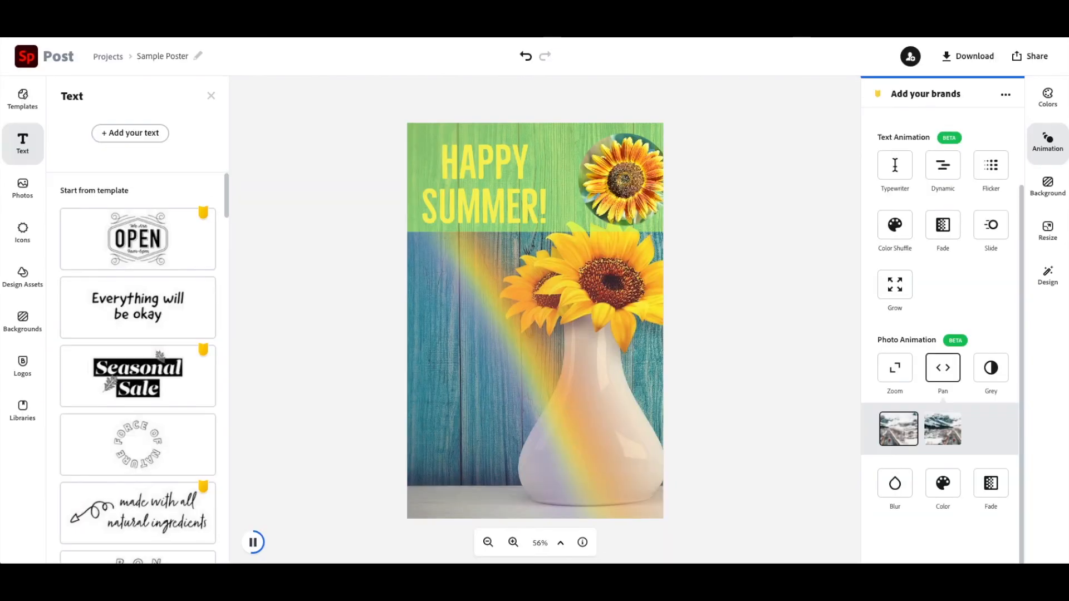
left_click_drag(510, 507, 490, 289)
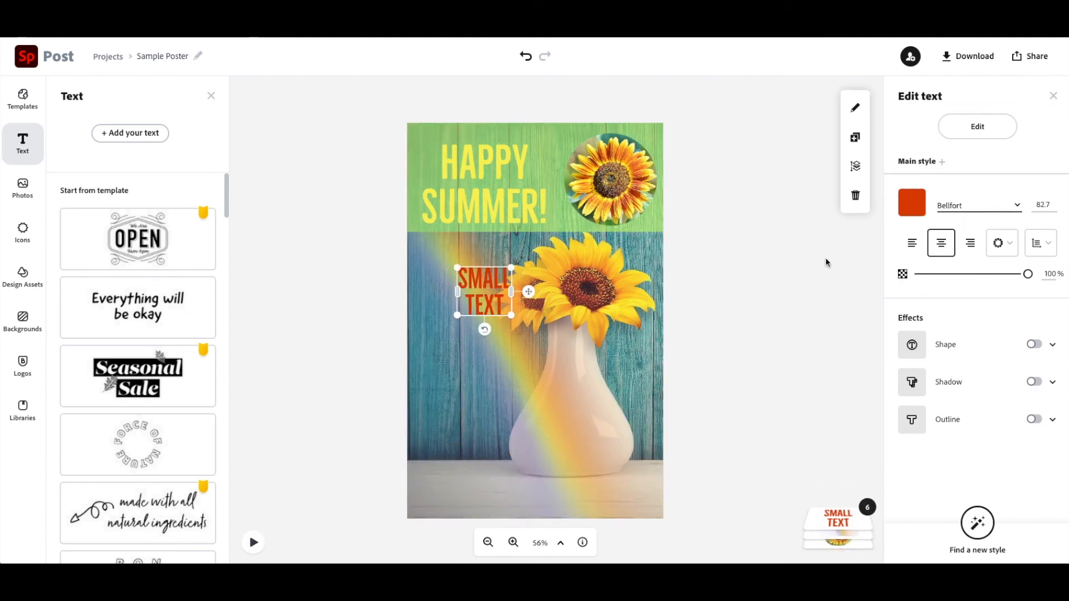
Replace the poster's Pan animation with the Typewriter text animation
left_click(825, 262)
left_click(1049, 144)
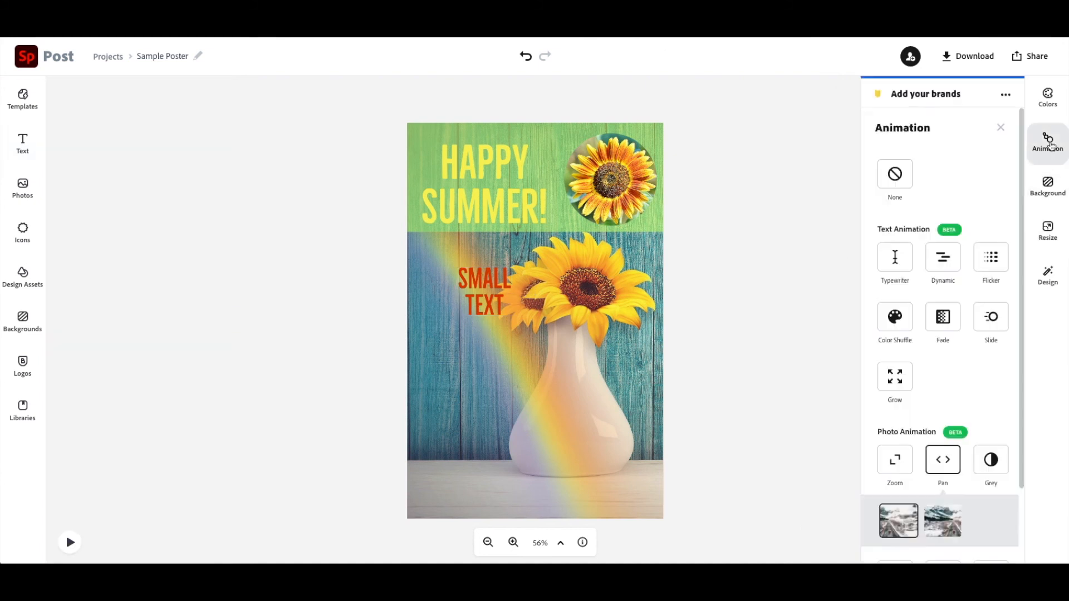
left_click(895, 259)
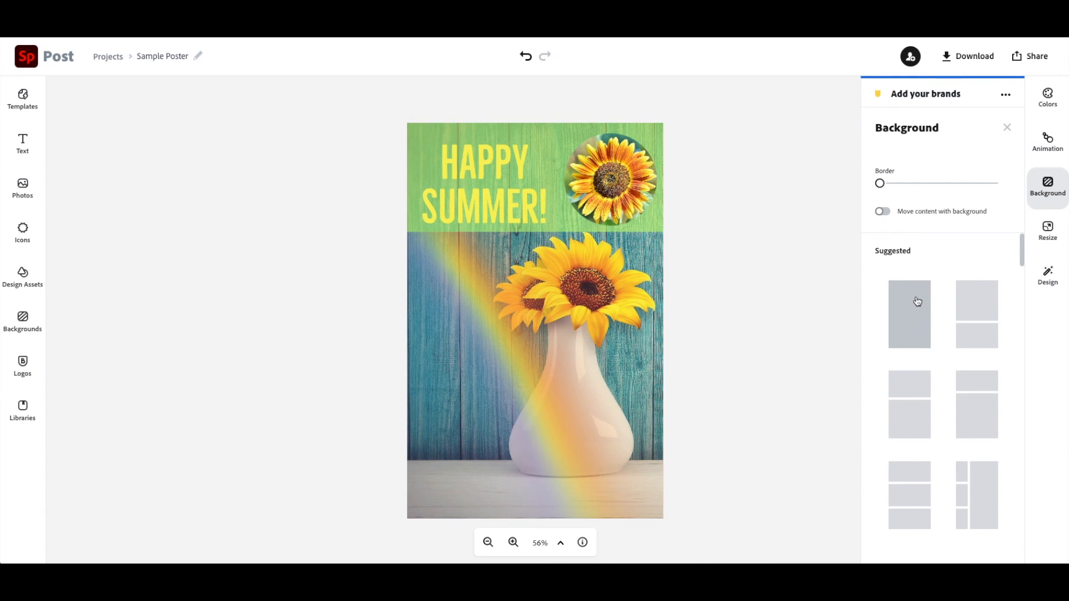
Try the background layout of two stacked cells, and replace it with the suggested layout of three stacked rows
left_click(968, 305)
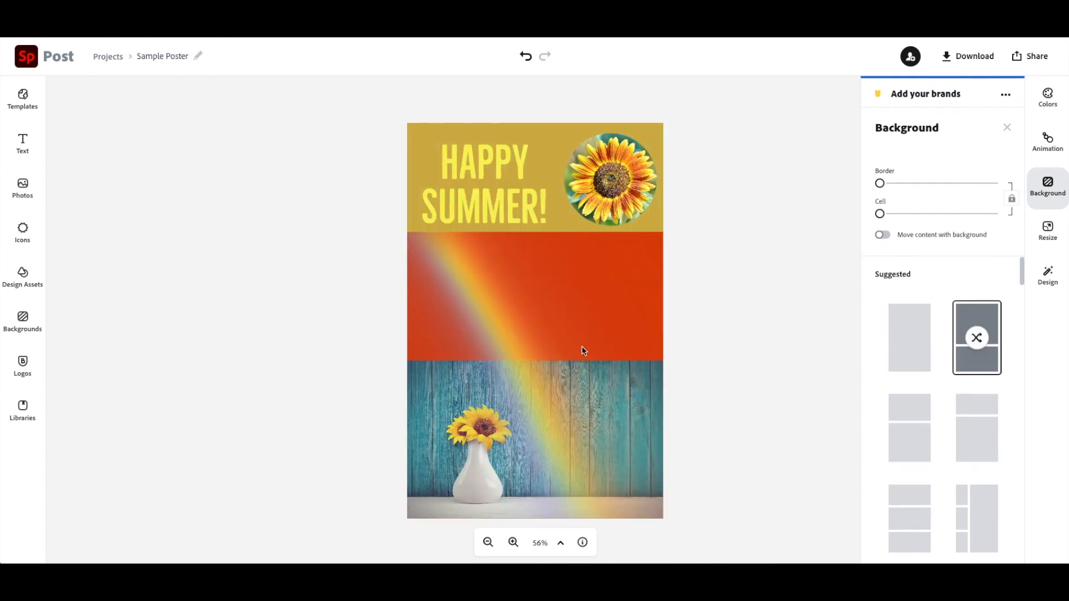
scroll(933, 429, "down", 2)
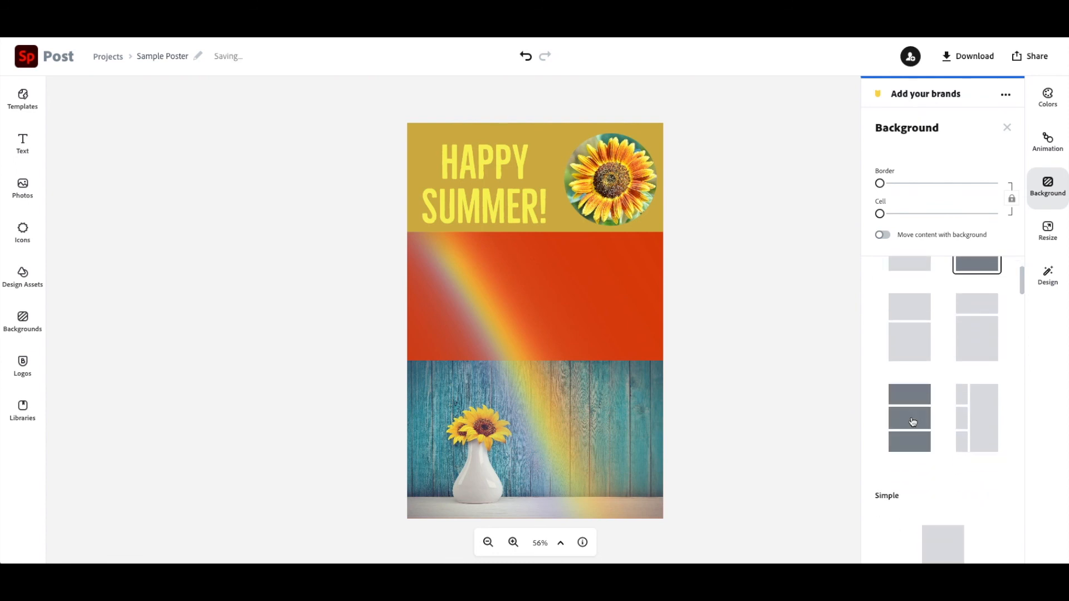
left_click(911, 421)
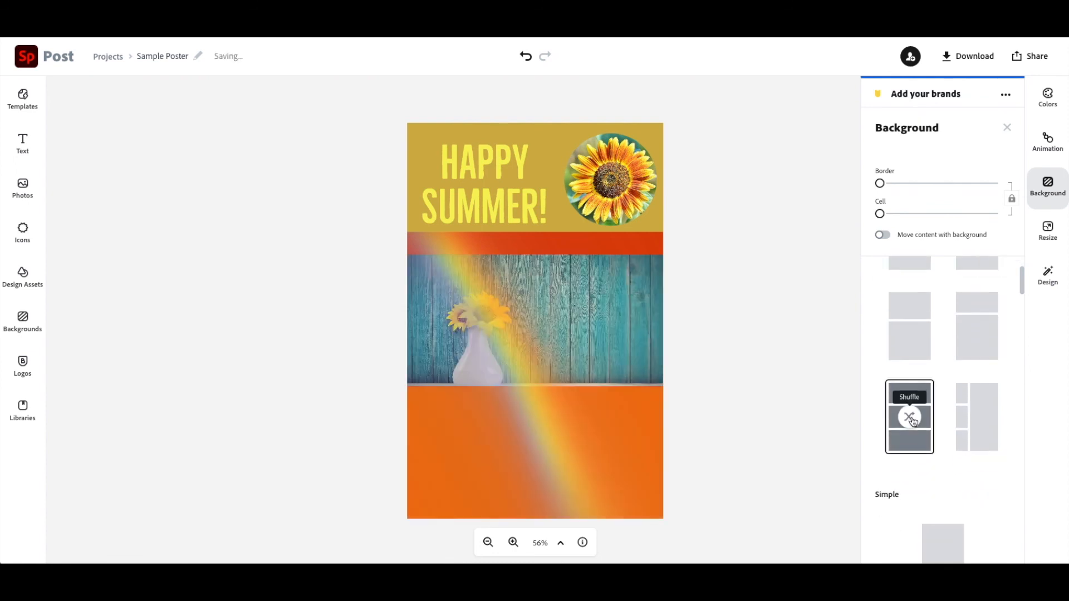
Try the background layout with one tall narrow cell beside two stacked cells on the poster
scroll(912, 422, "down", 6)
scroll(913, 421, "down", 5)
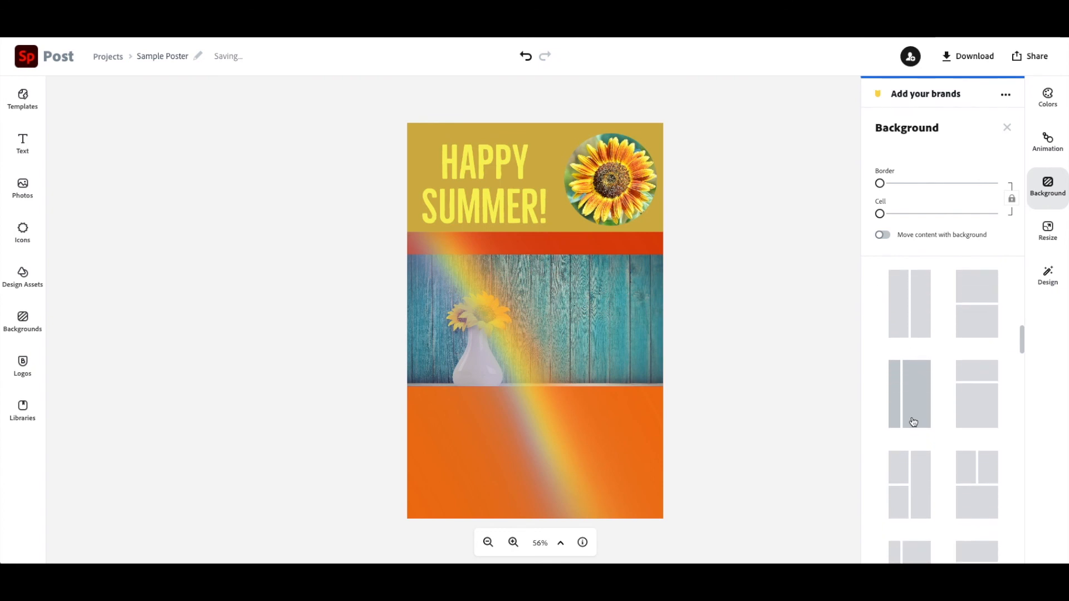
scroll(913, 422, "down", 3)
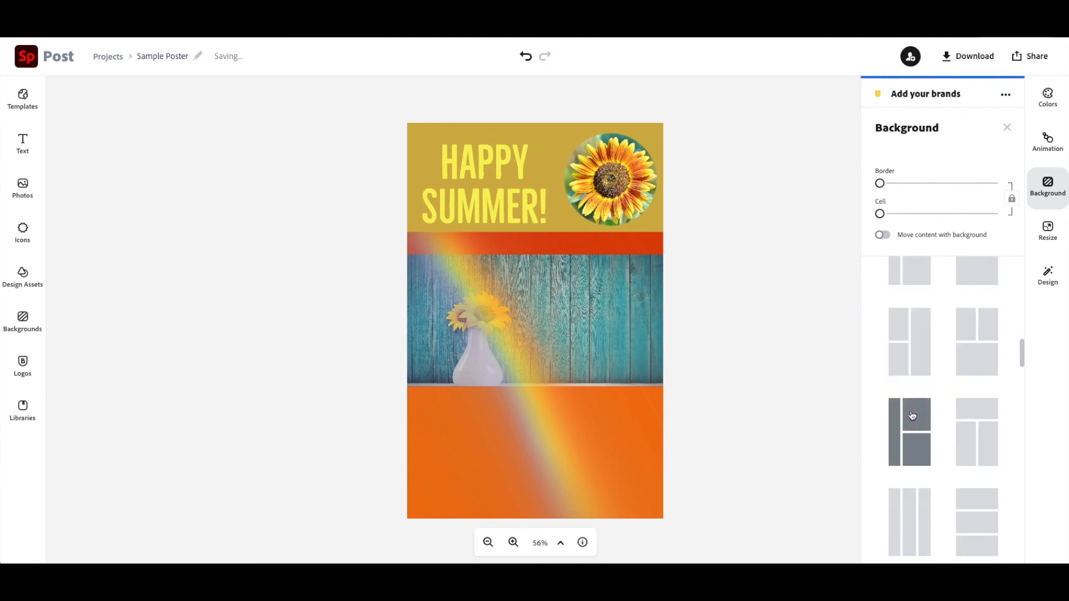
left_click(912, 422)
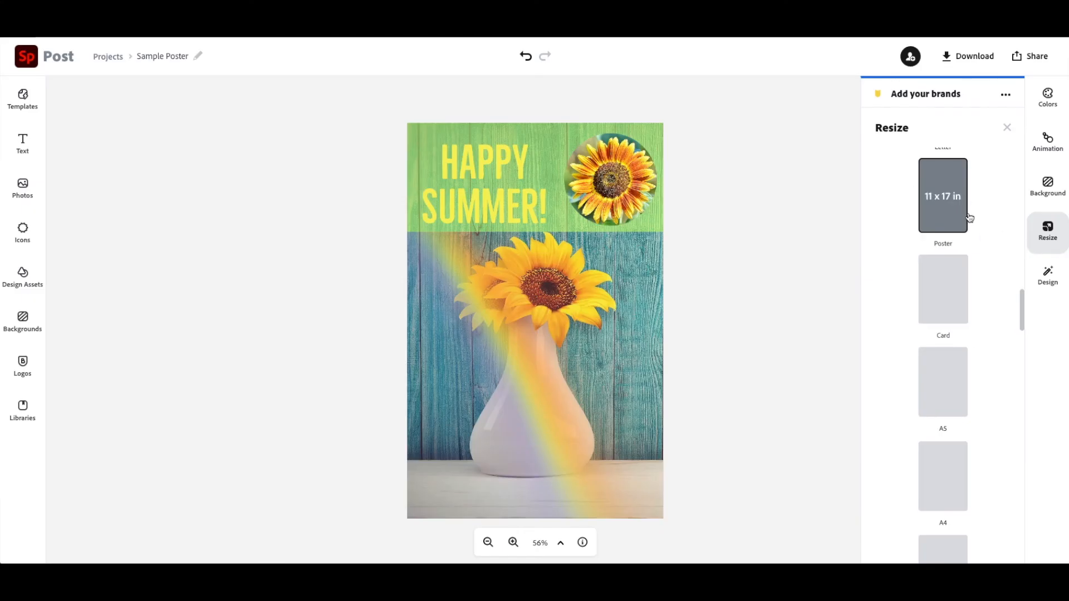
Browse the preset print, event and standard sizes, and try the Phone size for the poster
scroll(962, 307, "down", 2)
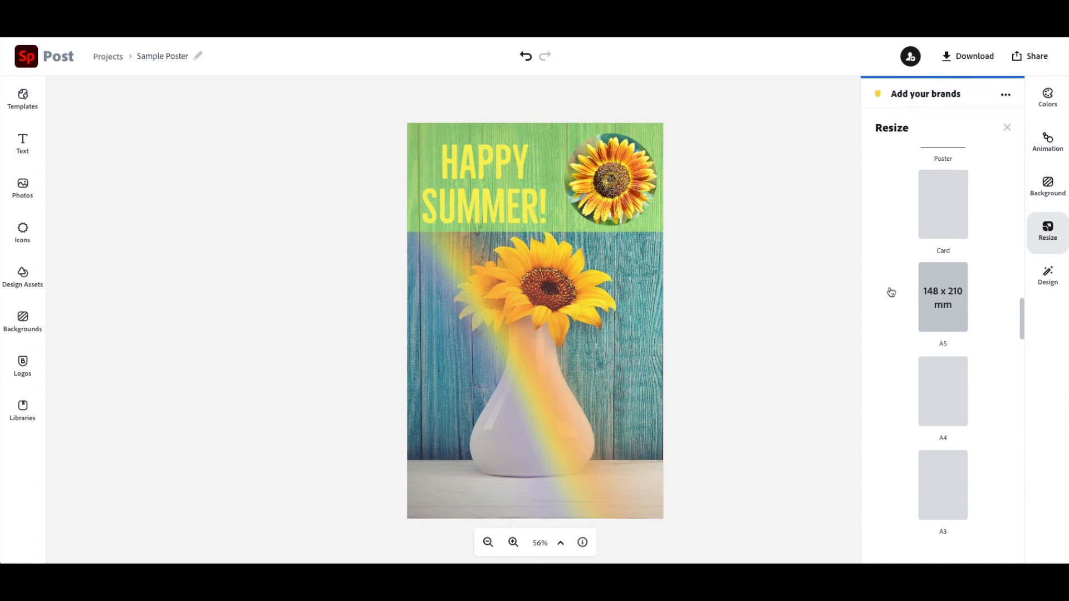
scroll(891, 291, "down", 6)
scroll(890, 292, "down", 10)
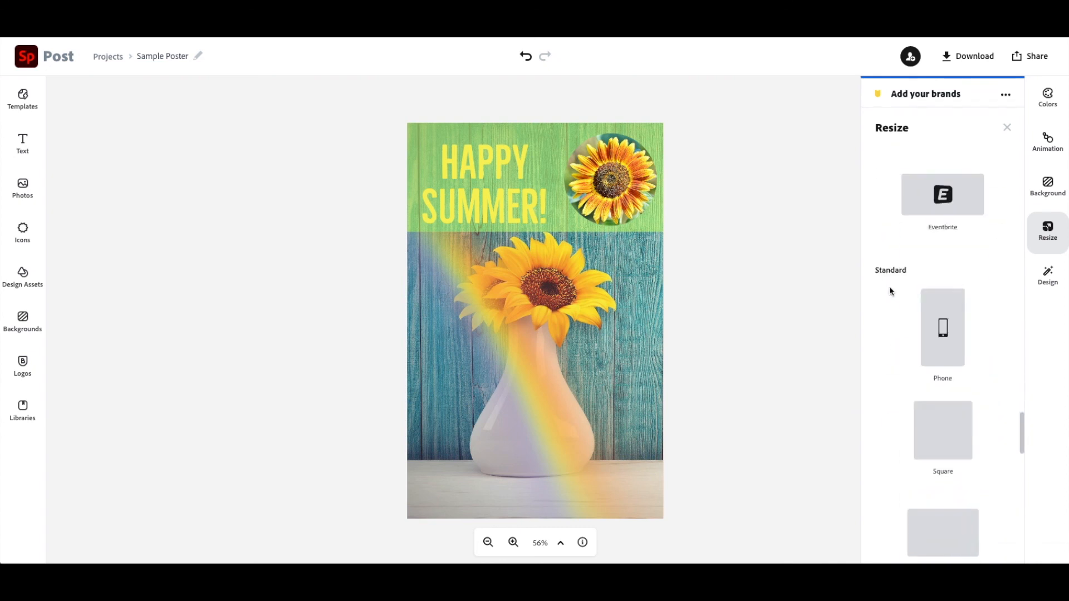
left_click(922, 290)
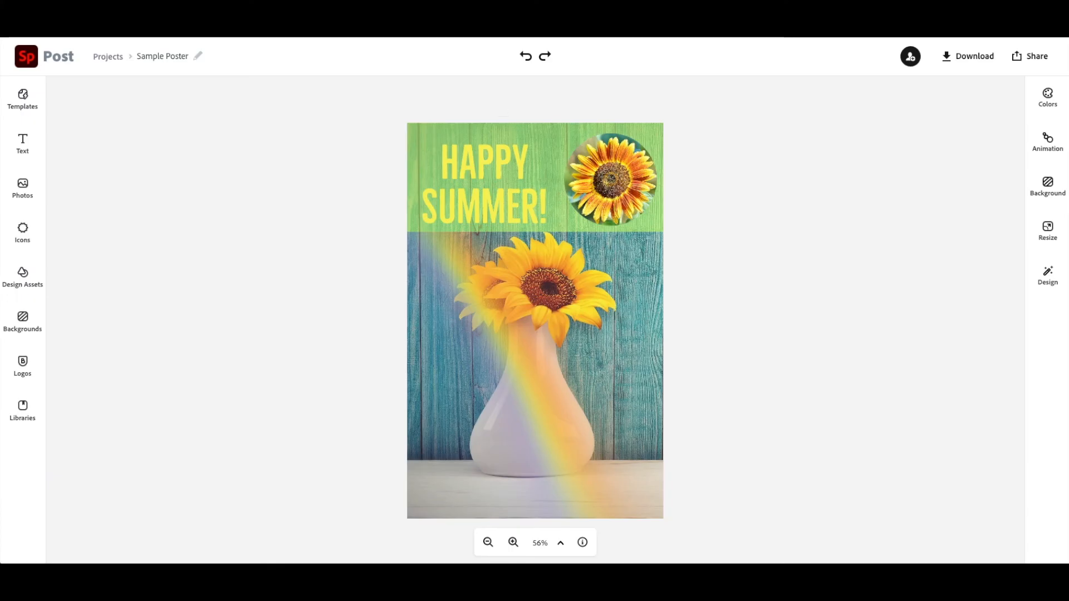
Try the style of the first three-column travel design variation without matching its layout, and undo it
left_click(1049, 273)
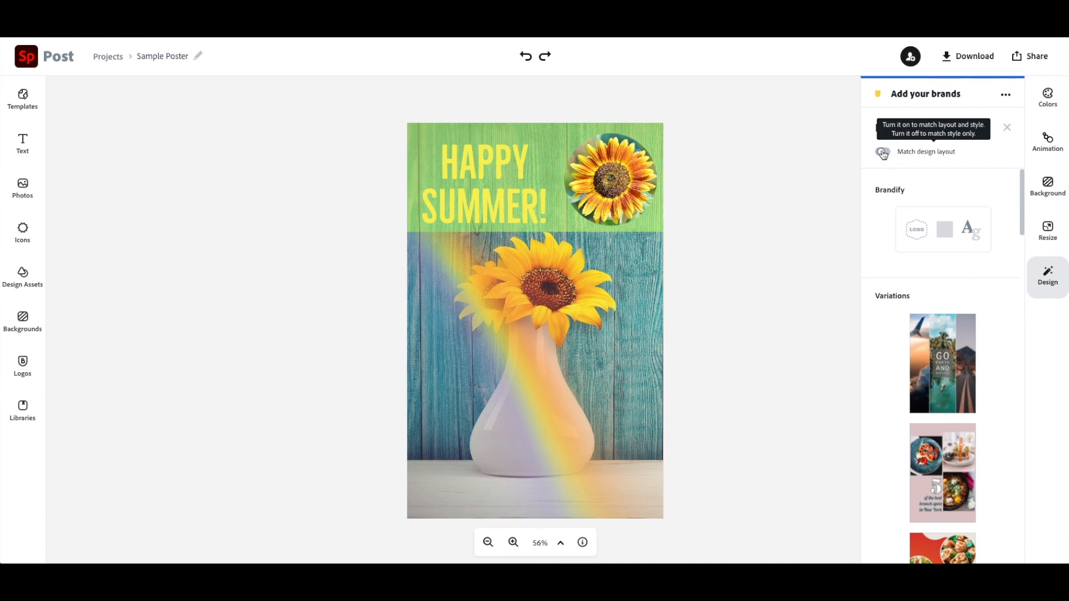
left_click(945, 388)
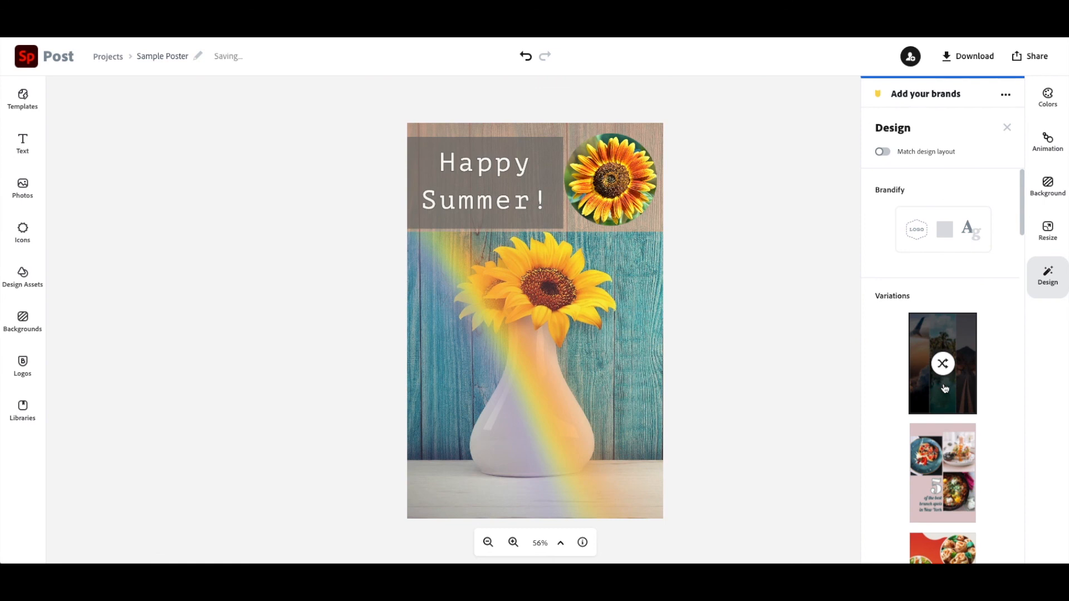
key("ctrl+z")
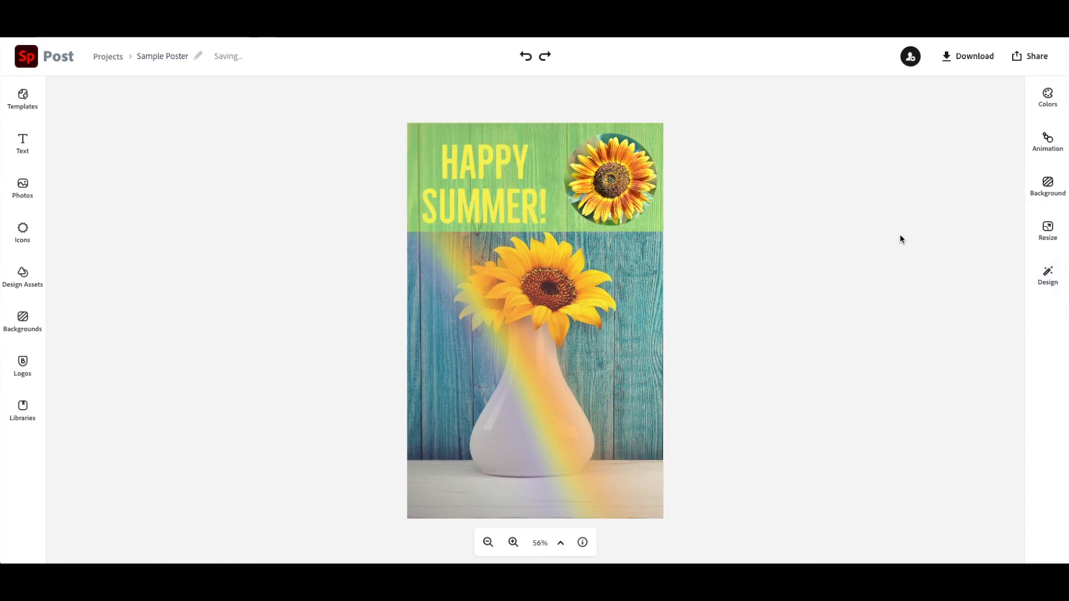
Enable matching of the design layout, and apply the first three-column travel variation to the poster
left_click(1047, 275)
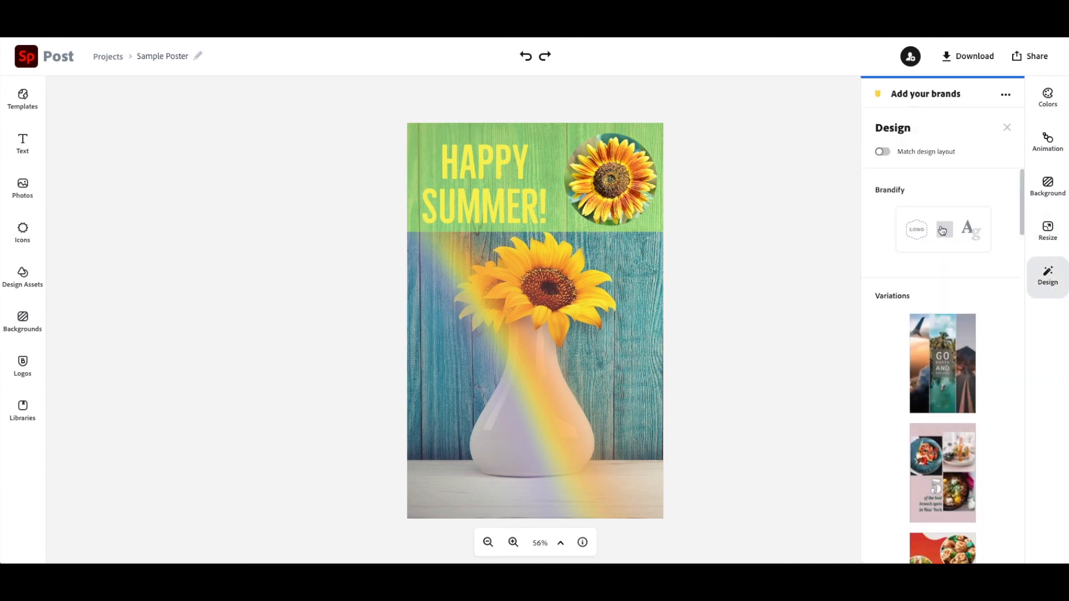
left_click(884, 152)
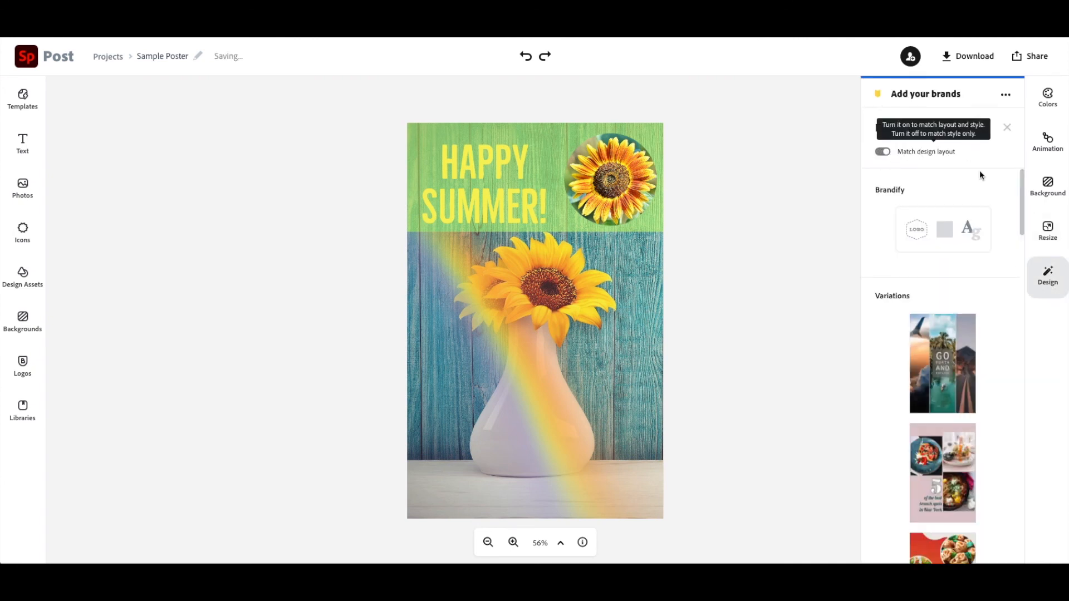
left_click(937, 352)
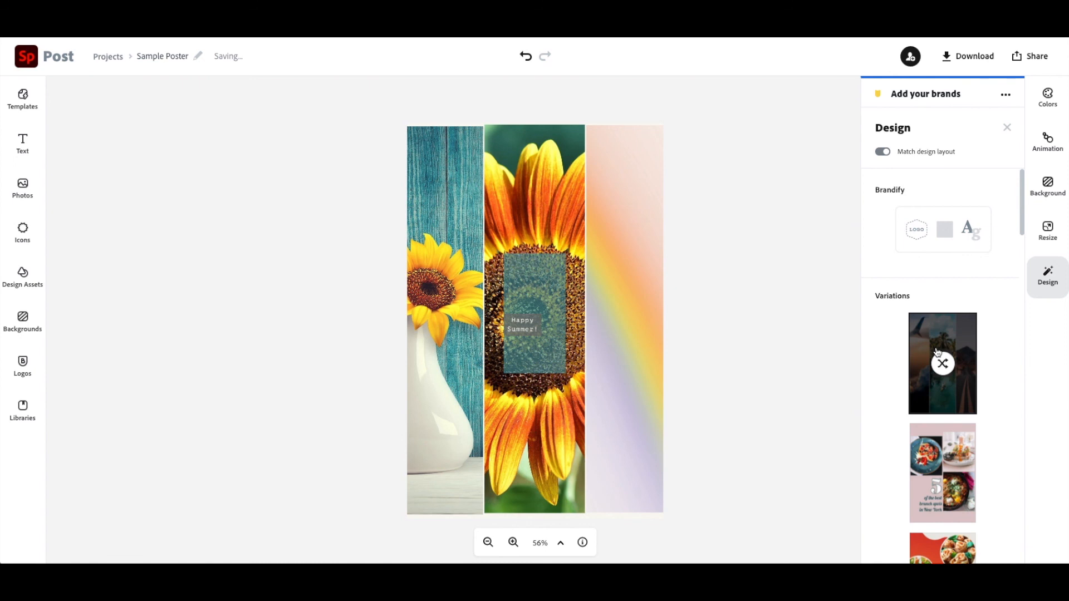